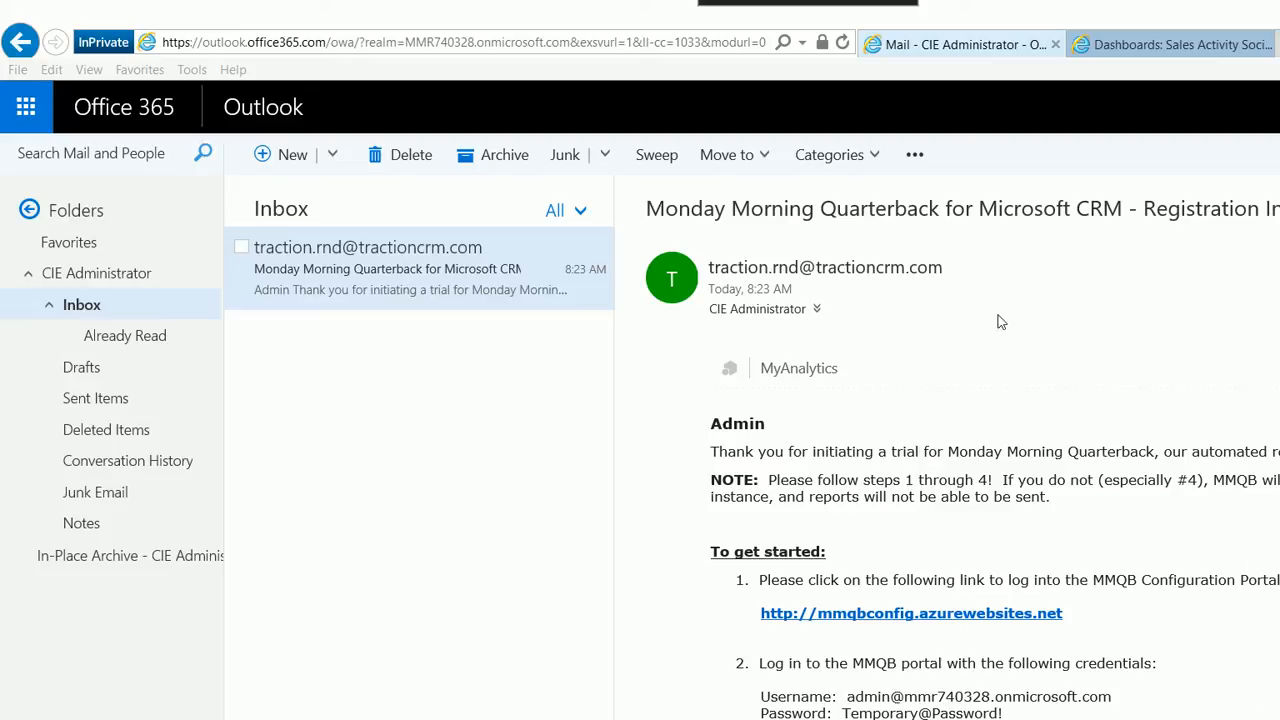
# Open the CRM security roles and review the System Administrator role's privileges, including the Sales tab
pyautogui.click(1170, 44)
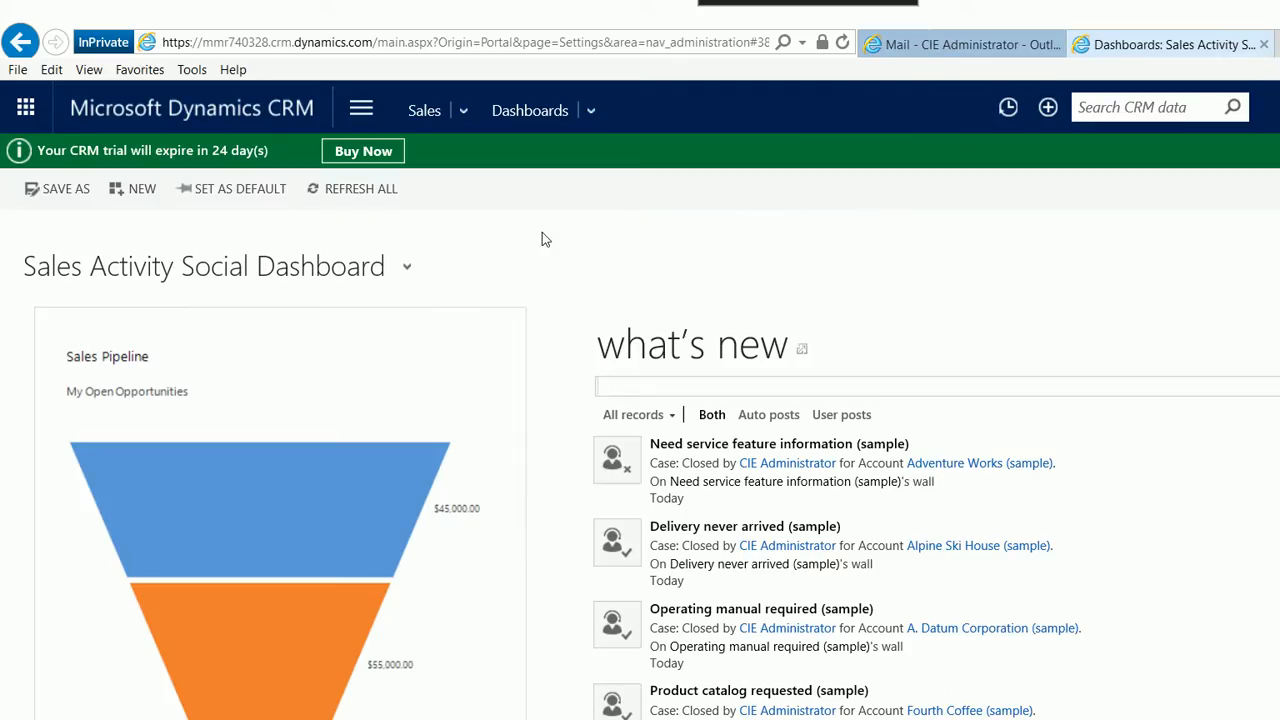
pyautogui.click(361, 108)
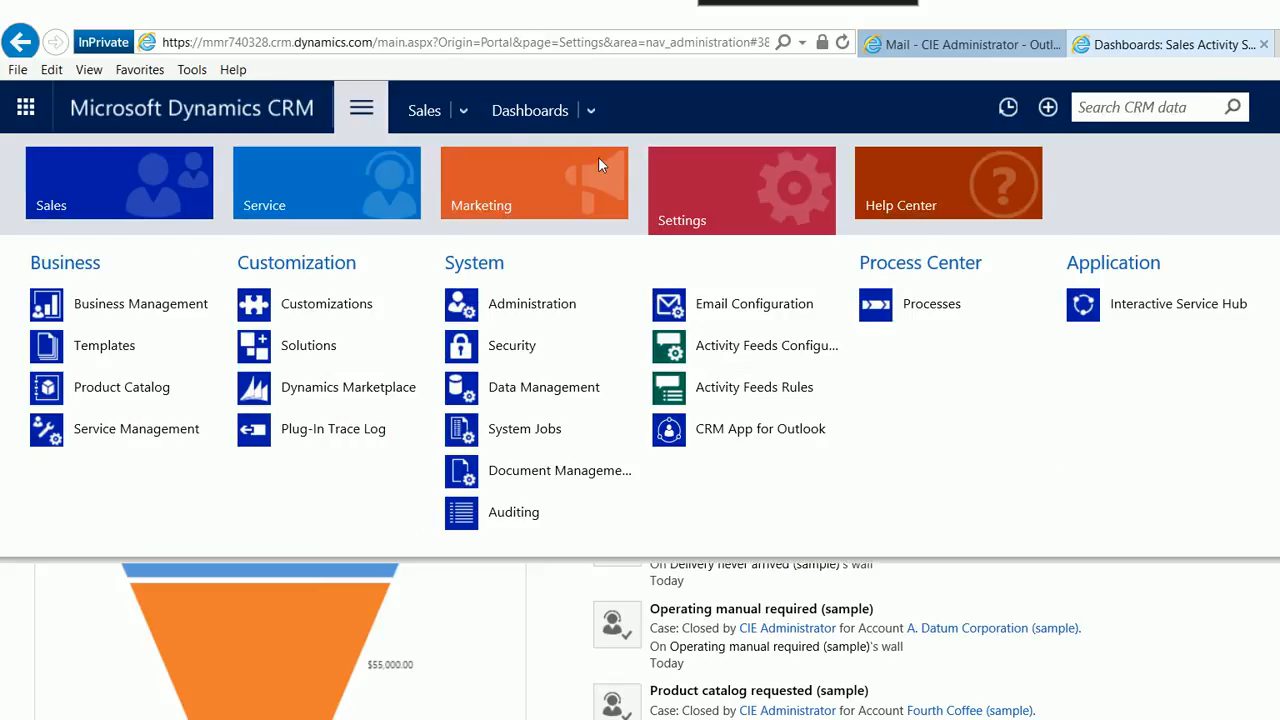
pyautogui.click(505, 345)
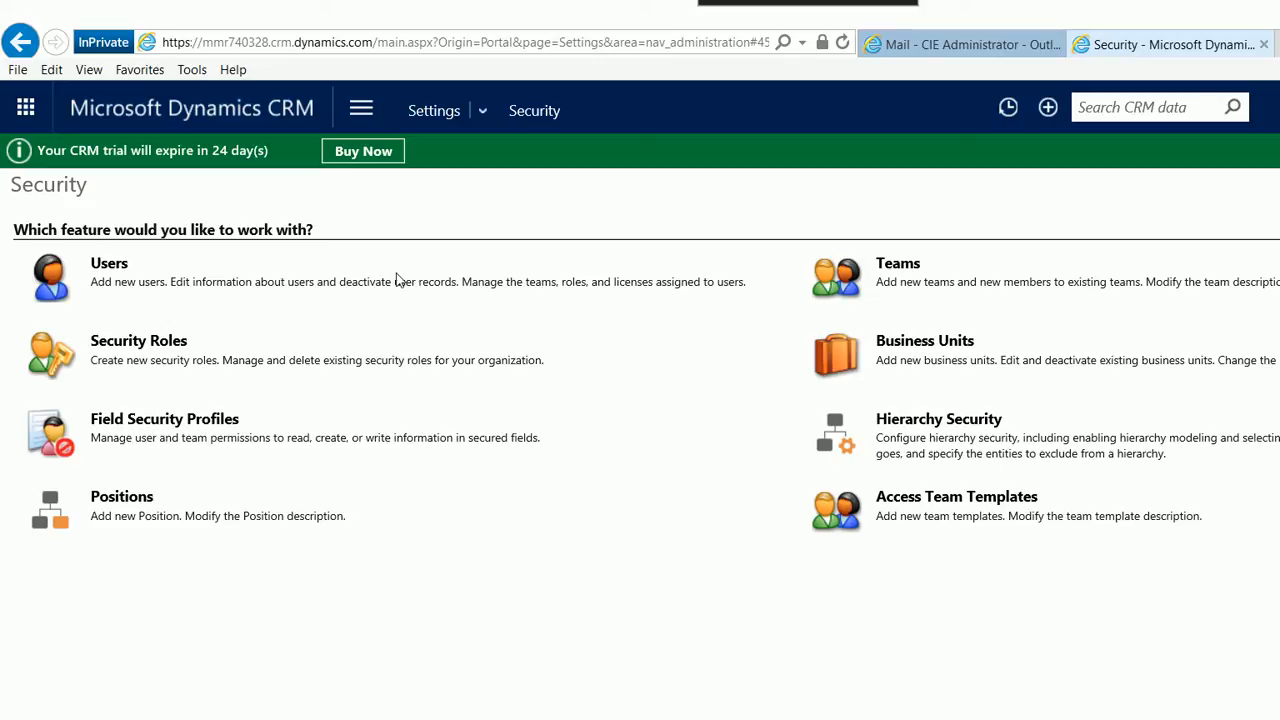
pyautogui.click(140, 280)
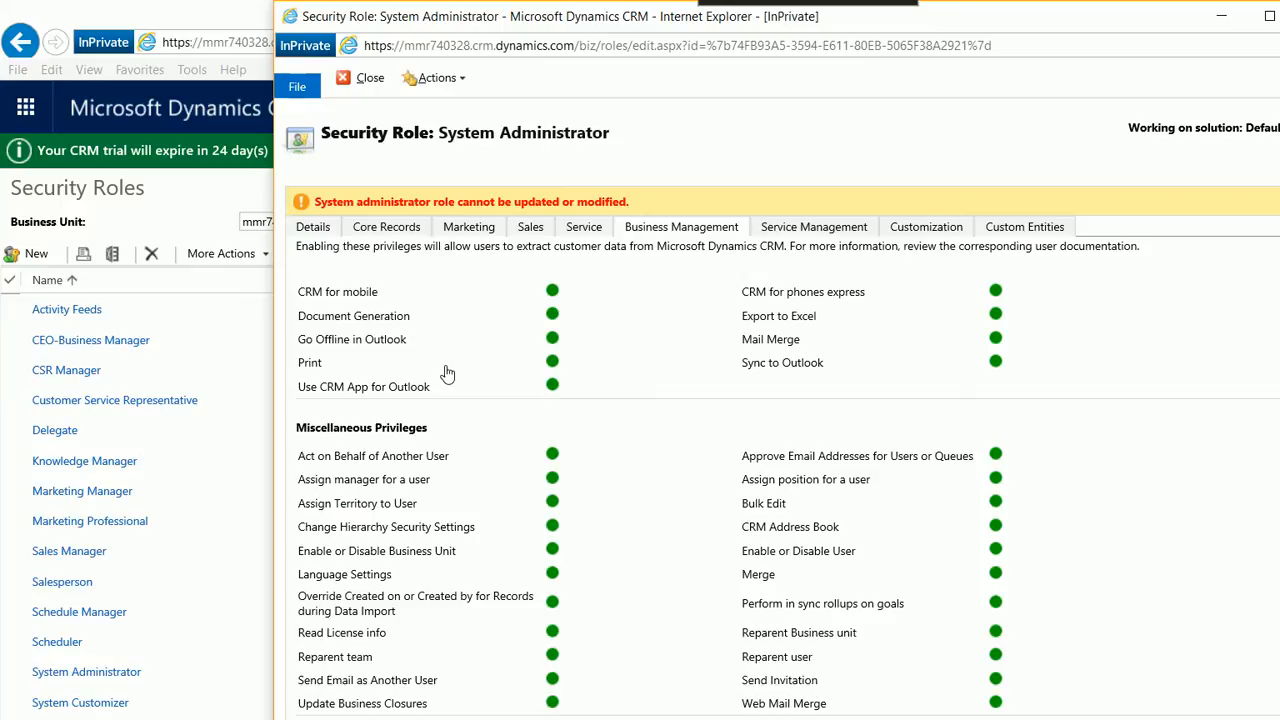
pyautogui.click(532, 227)
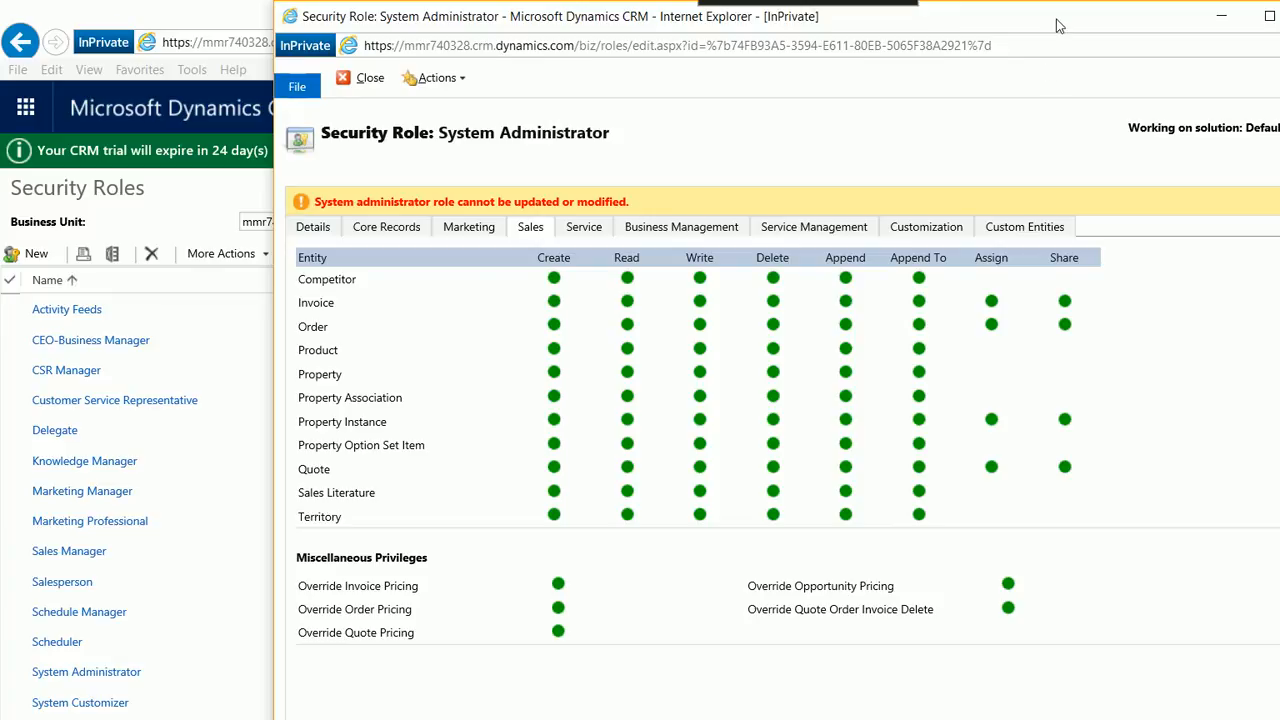
pyautogui.hotkey('alt', 'F4')
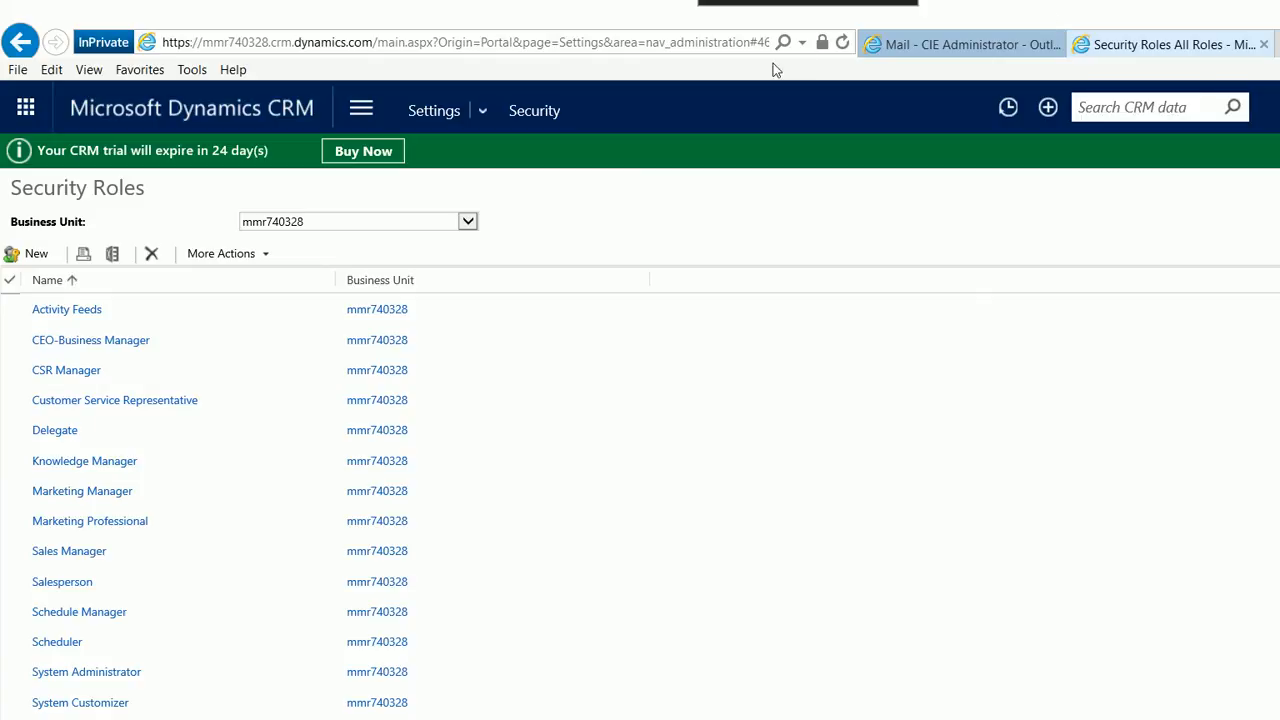
# Open the MMQB configuration portal link from the registration email and copy the username given there
pyautogui.click(962, 44)
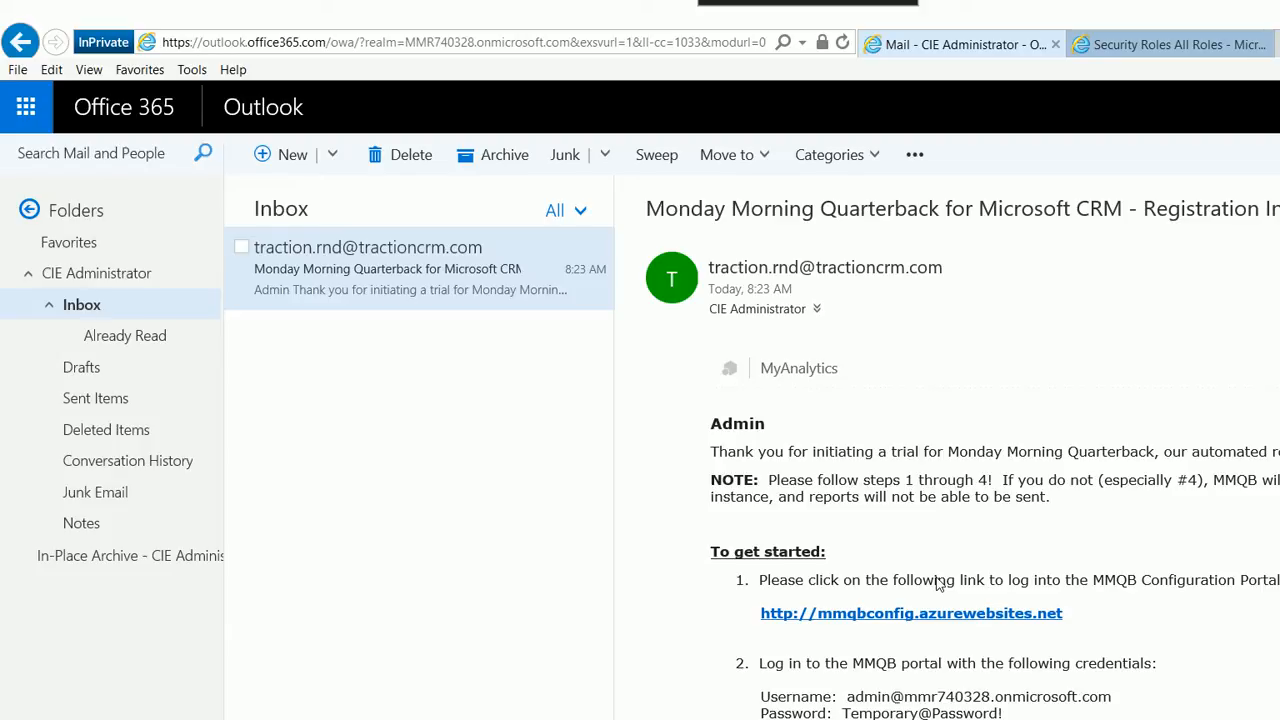
pyautogui.click(911, 613)
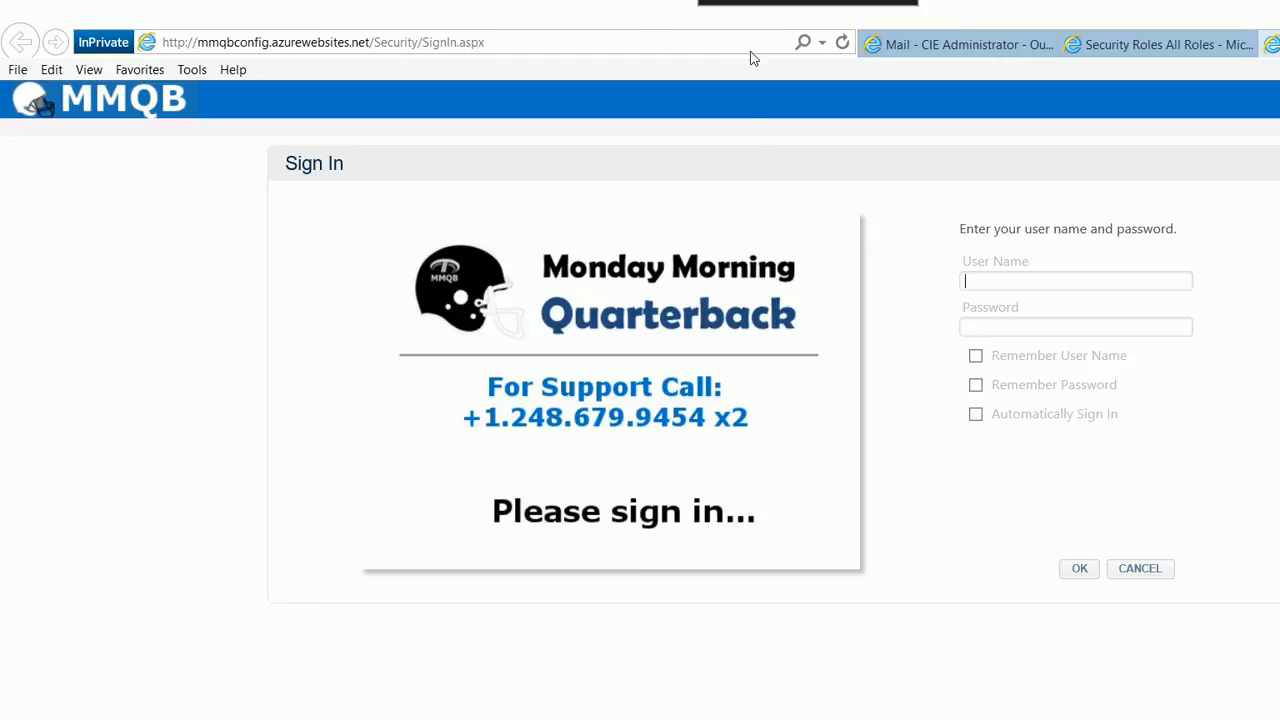
pyautogui.click(944, 45)
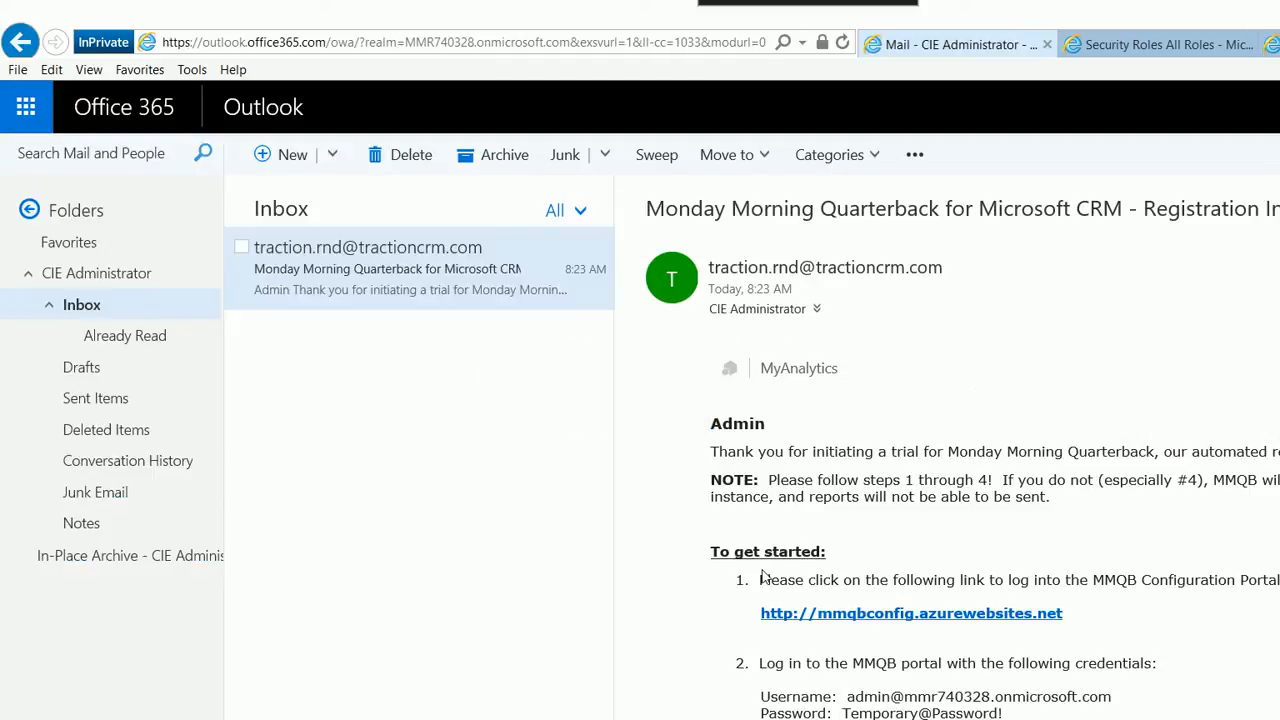
pyautogui.moveTo(1008, 714)
pyautogui.mouseDown()
pyautogui.moveTo(932, 714)
pyautogui.moveTo(998, 714)
pyautogui.mouseUp()
pyautogui.moveTo(1127, 709)
pyautogui.mouseDown()
pyautogui.moveTo(1101, 697)
pyautogui.moveTo(830, 697)
pyautogui.moveTo(846, 697)
pyautogui.mouseUp()
pyautogui.hotkey('ctrl', 'c')
pyautogui.click(1101, 697)
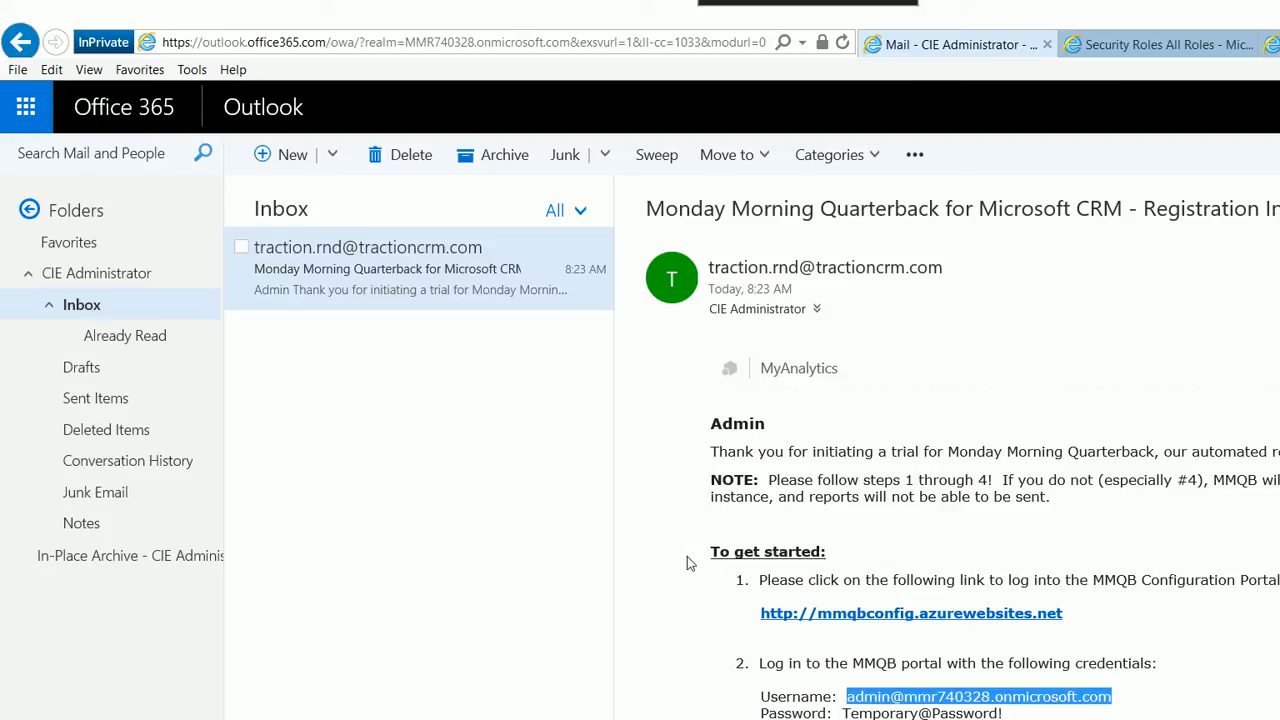
pyautogui.click(725, 590)
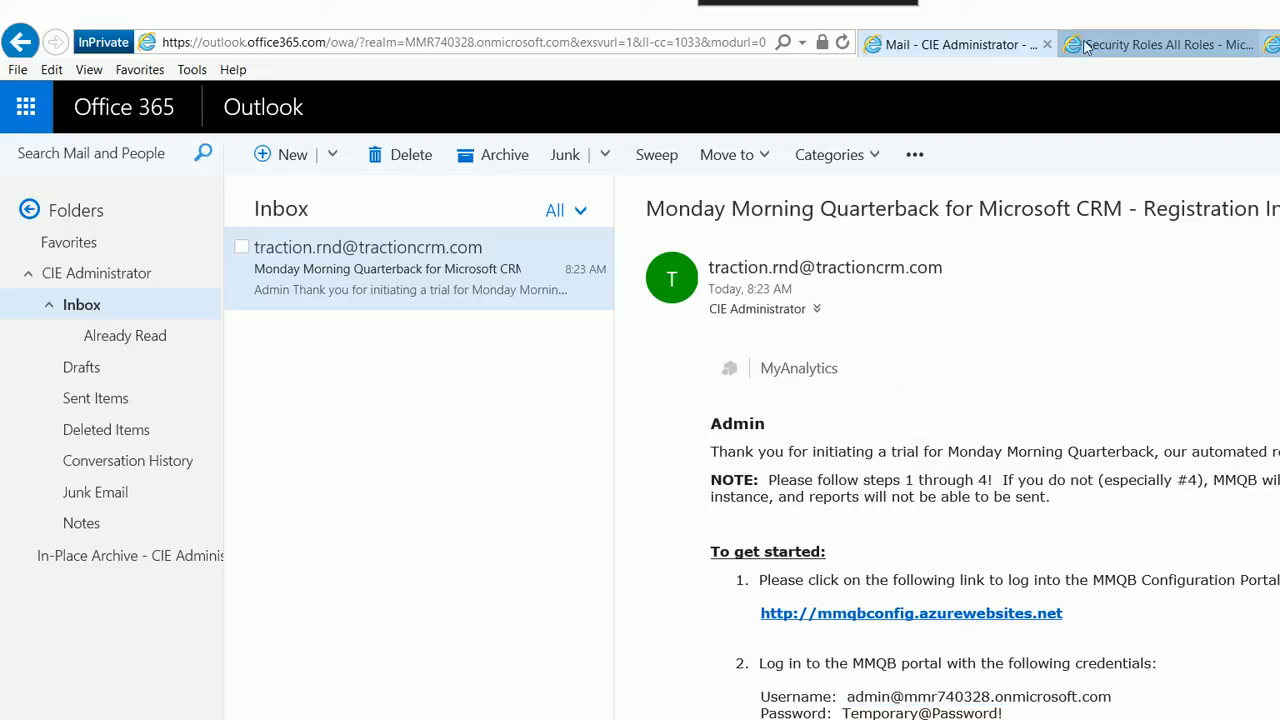
# Sign in to the MMQB portal with the pasted username and the account password
pyautogui.click(1271, 45)
pyautogui.hotkey('ctrl', 'v')
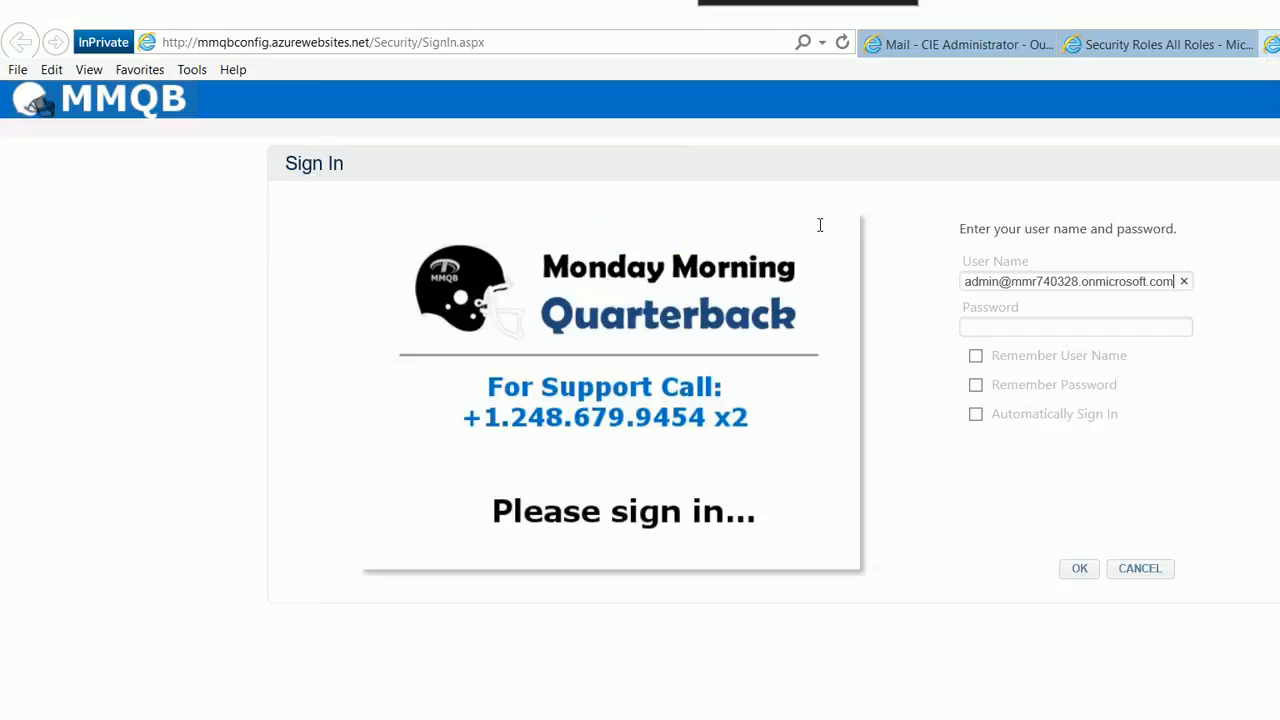
pyautogui.press('Tab')
pyautogui.write('*******************')
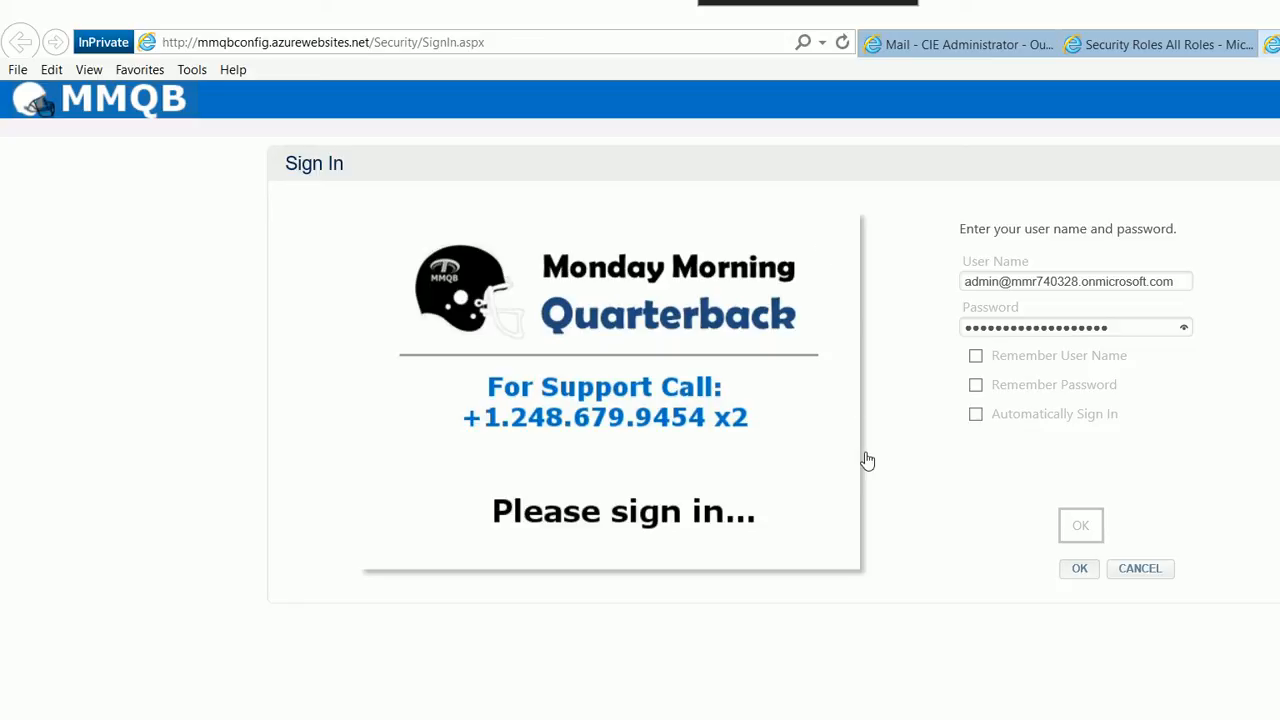
pyautogui.press('Return')
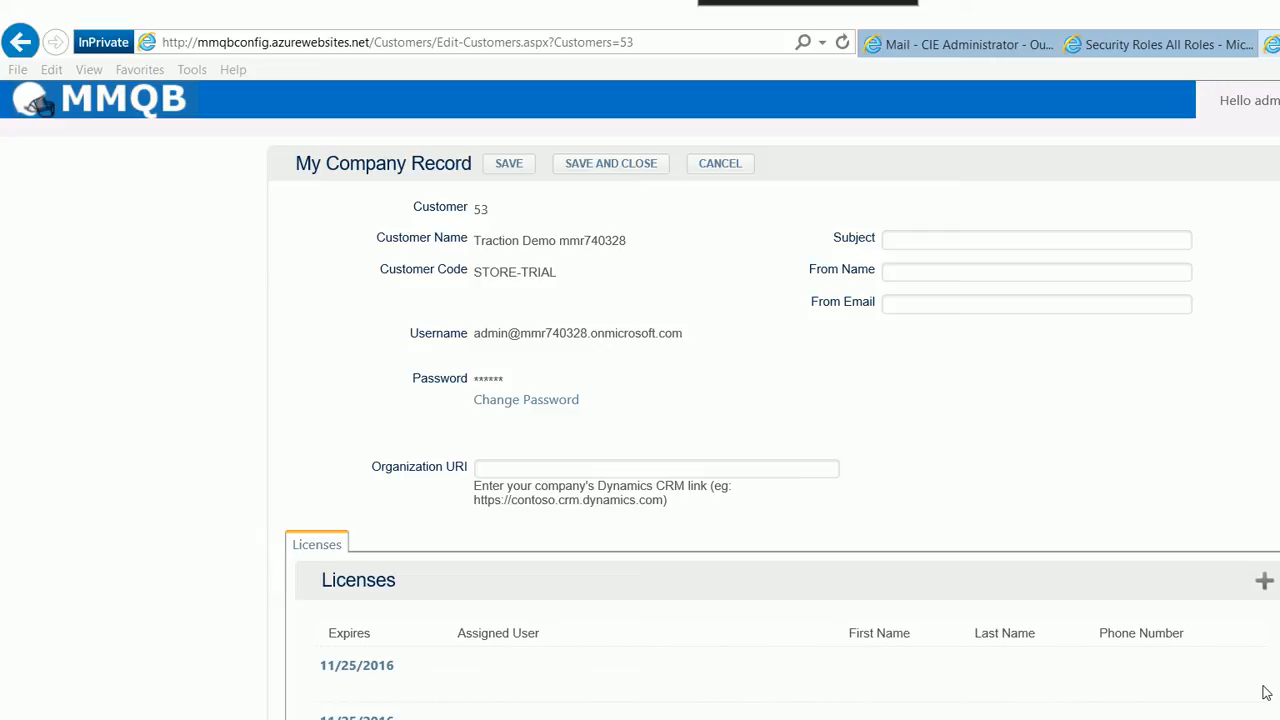
# Copy the Organization Service endpoint address from the CRM Developer Resources page
pyautogui.click(410, 374)
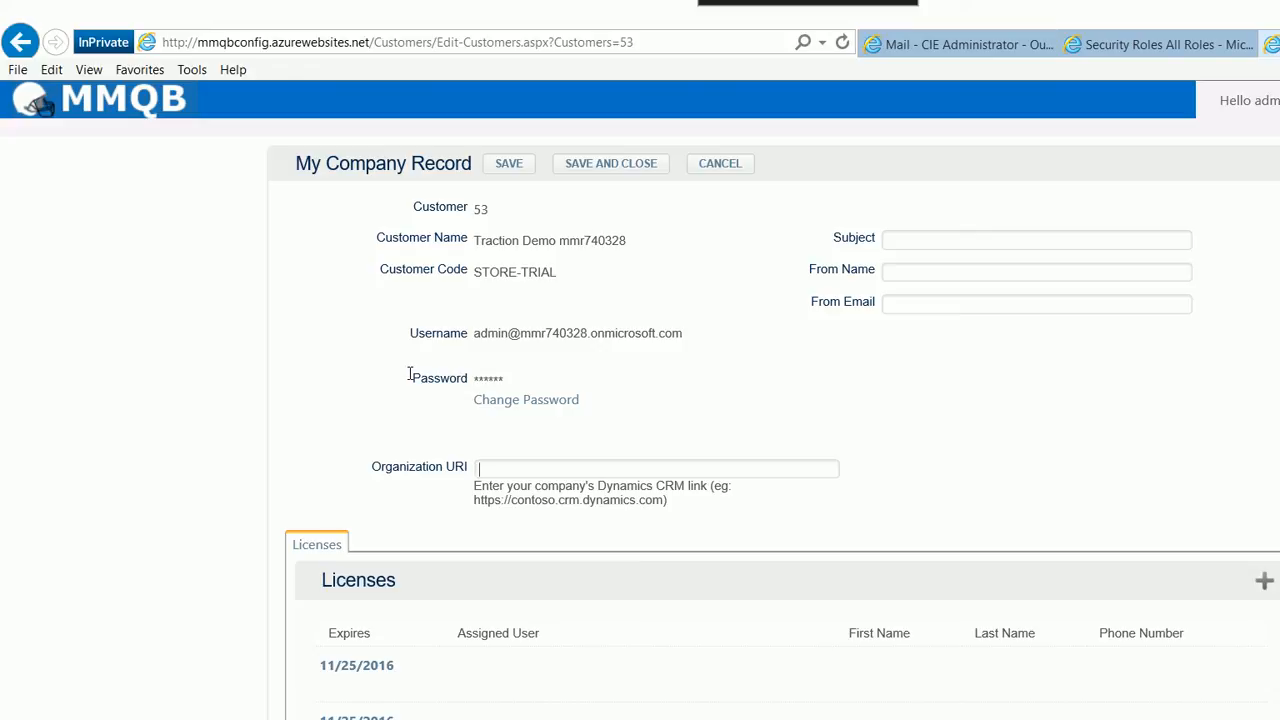
pyautogui.click(1150, 44)
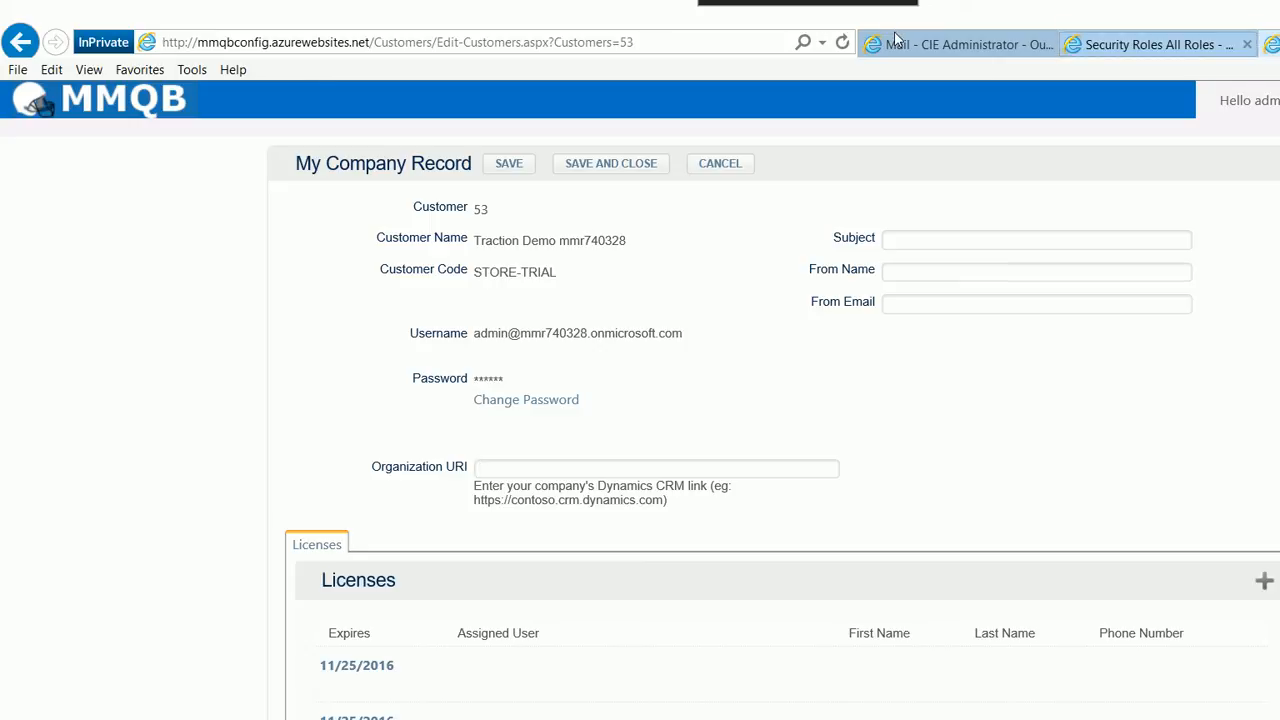
pyautogui.click(361, 110)
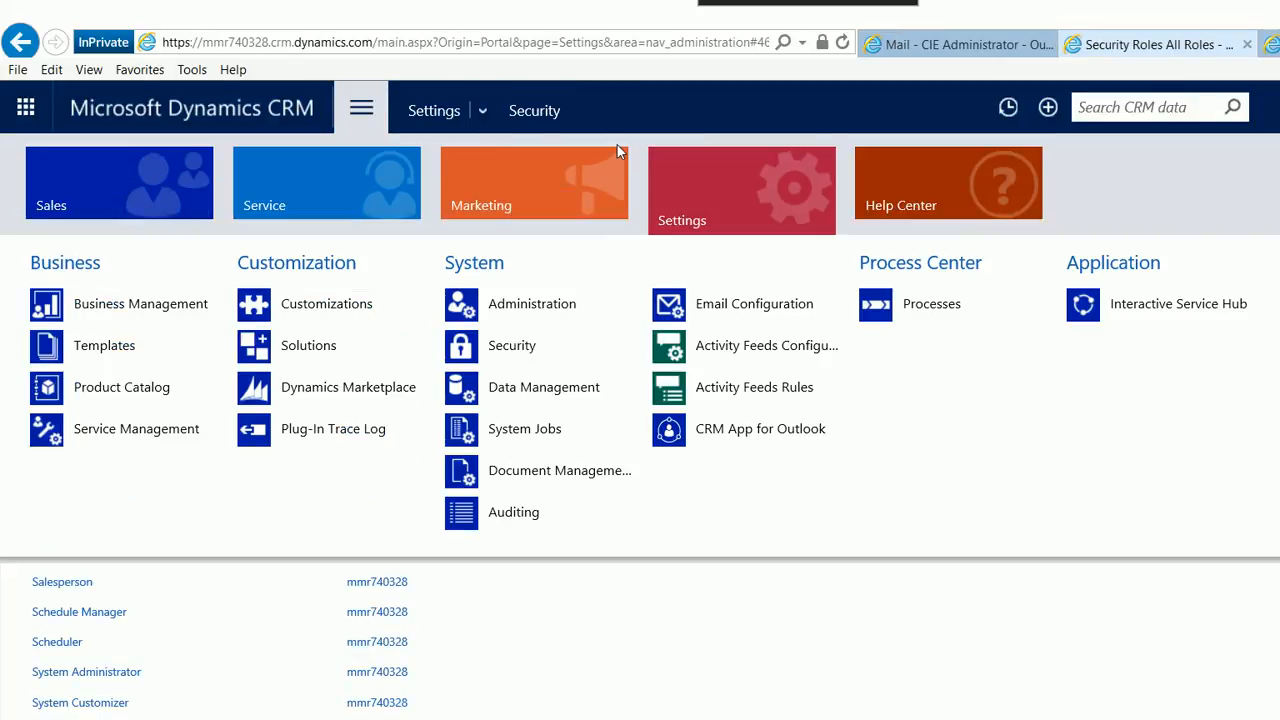
pyautogui.click(262, 250)
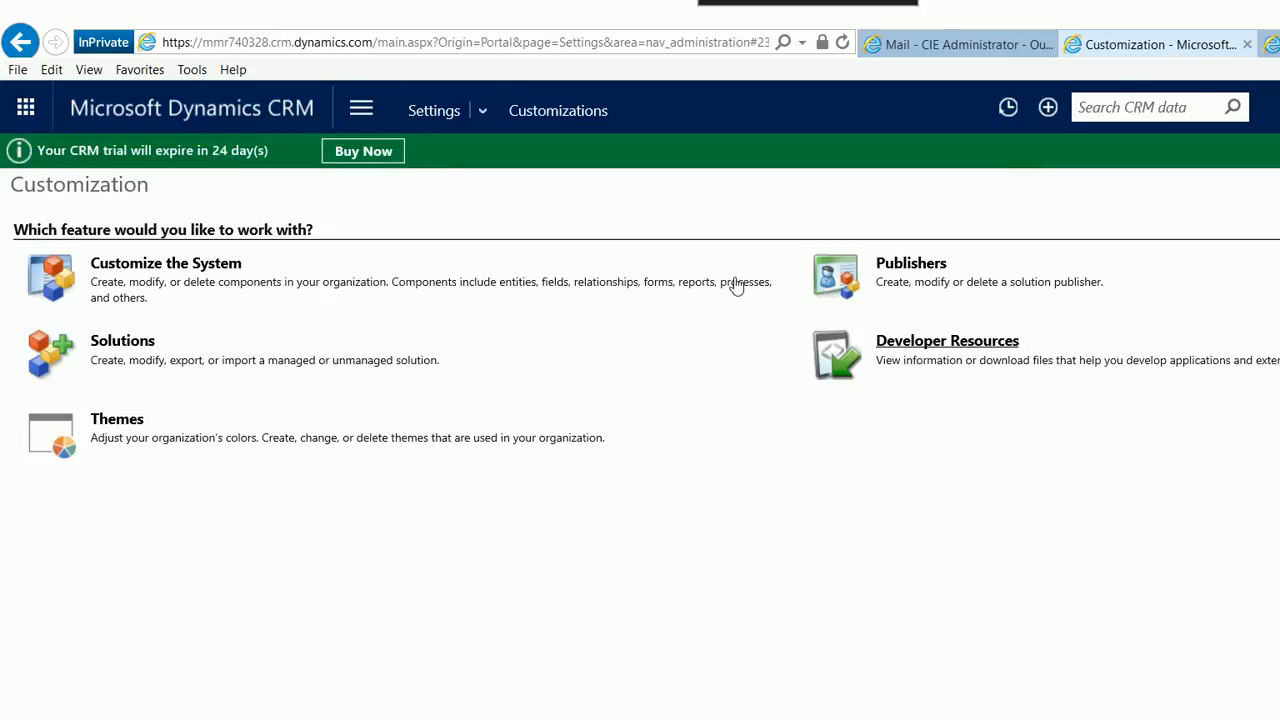
pyautogui.click(919, 342)
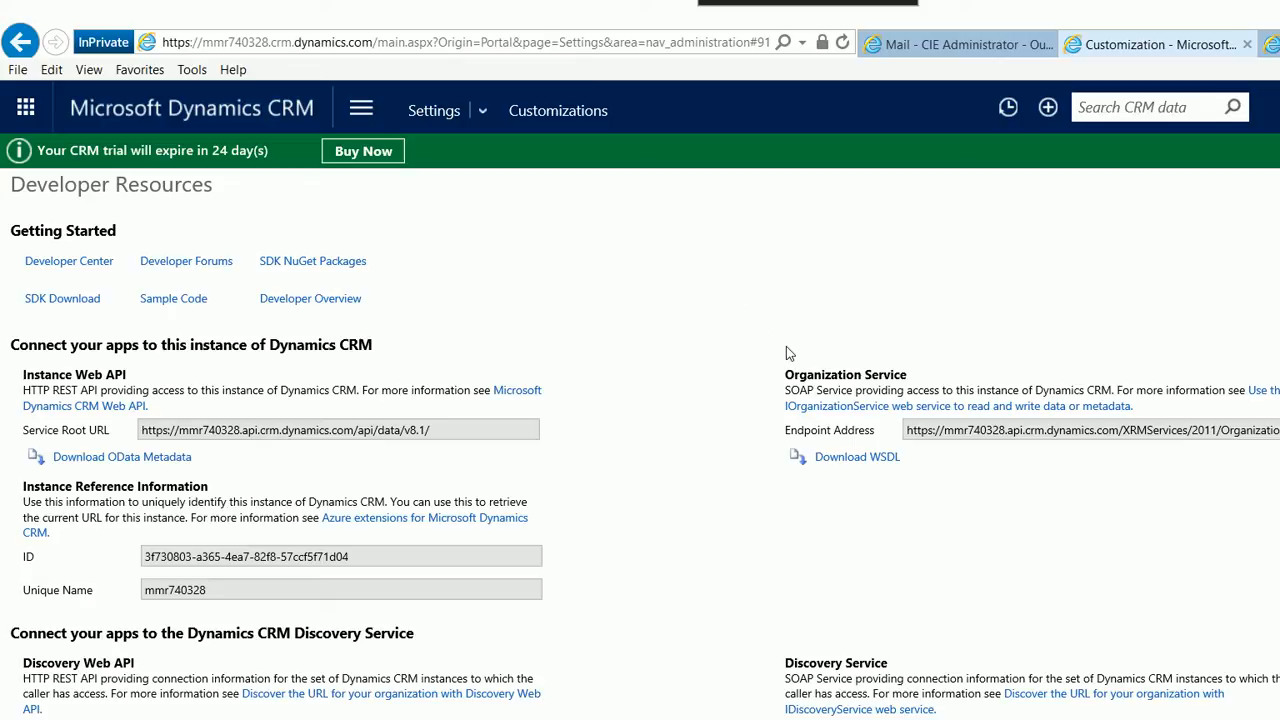
pyautogui.click(983, 431)
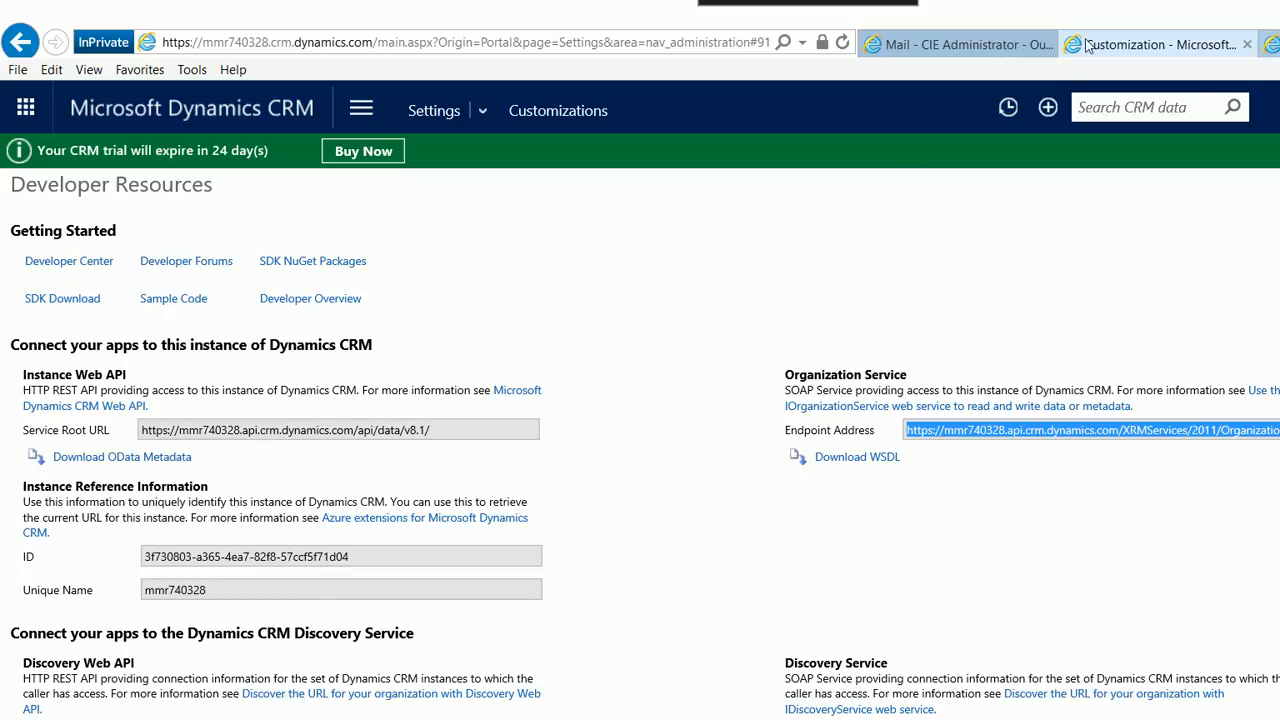
# Paste the endpoint address into the company record's Organization URI
pyautogui.click(1272, 44)
pyautogui.write('https://mmr740328.api.crm.dynamics.com/XRMServices/2011/Organization.svc')
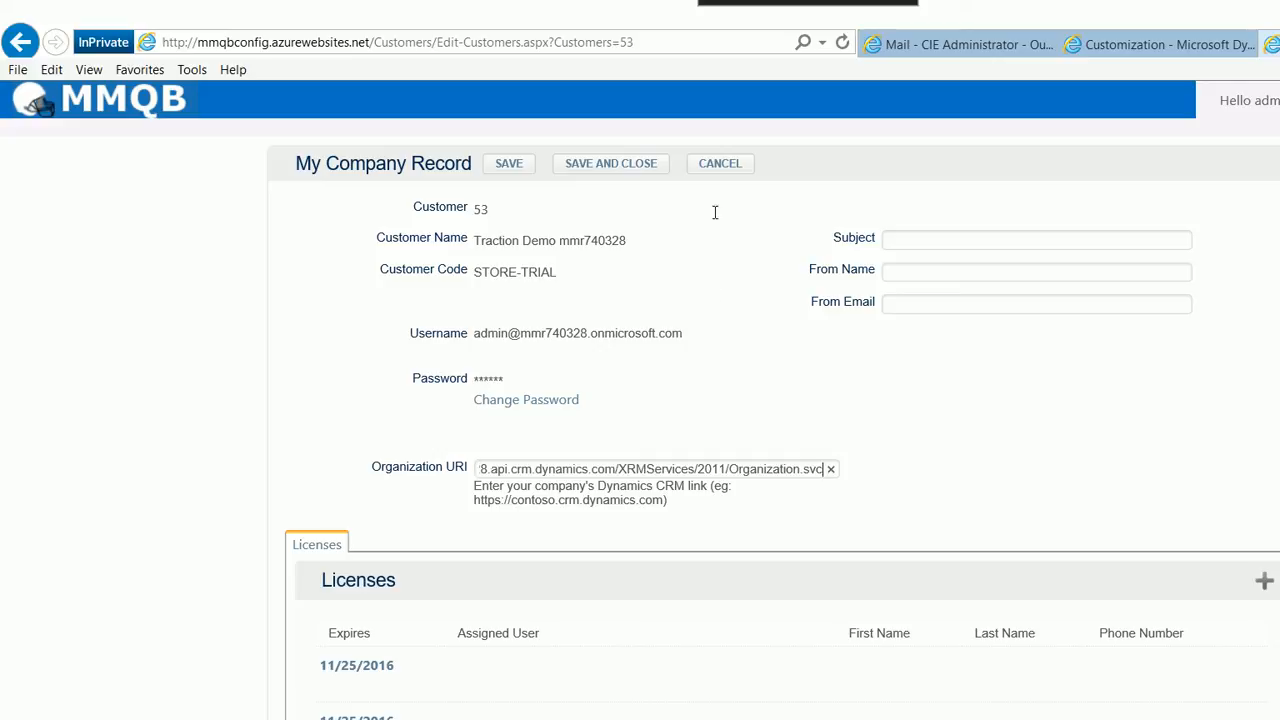
pyautogui.press('Tab')
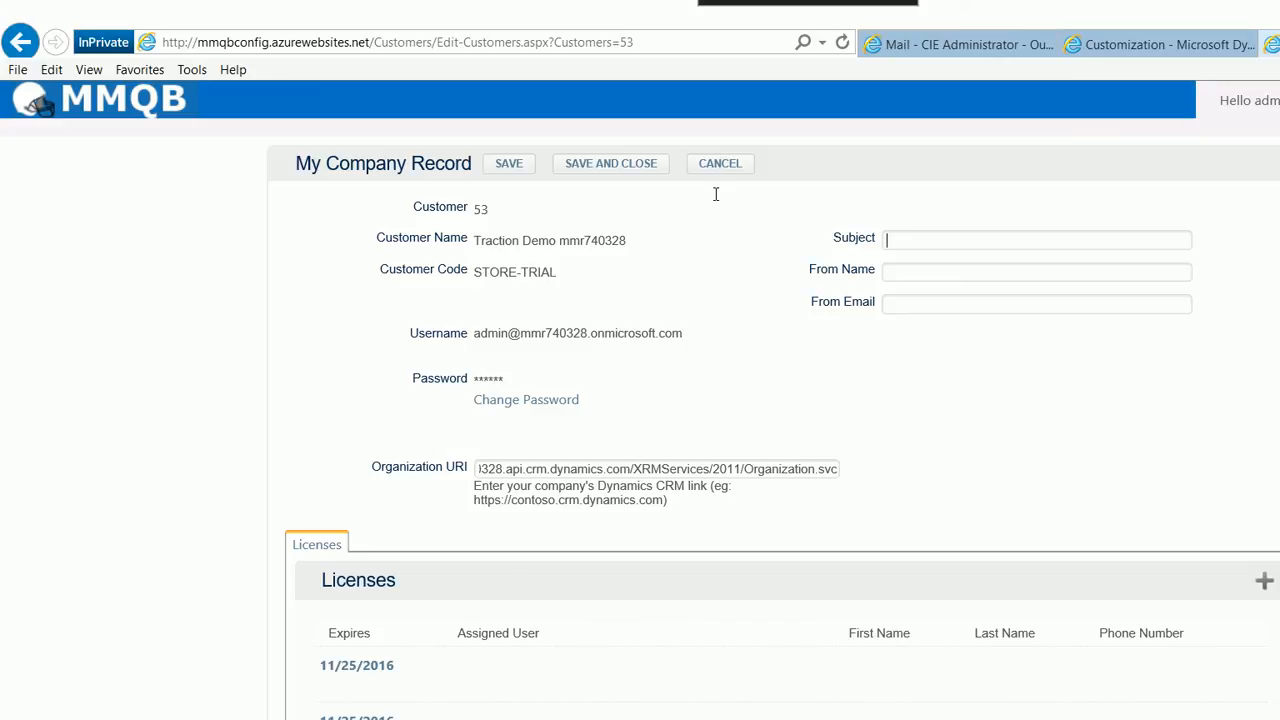
# Set the report subject to 'Your Daily CRM Reports...' and the sender name to 'CRM Administrator'
pyautogui.write('Your Daily CRM Reports...')
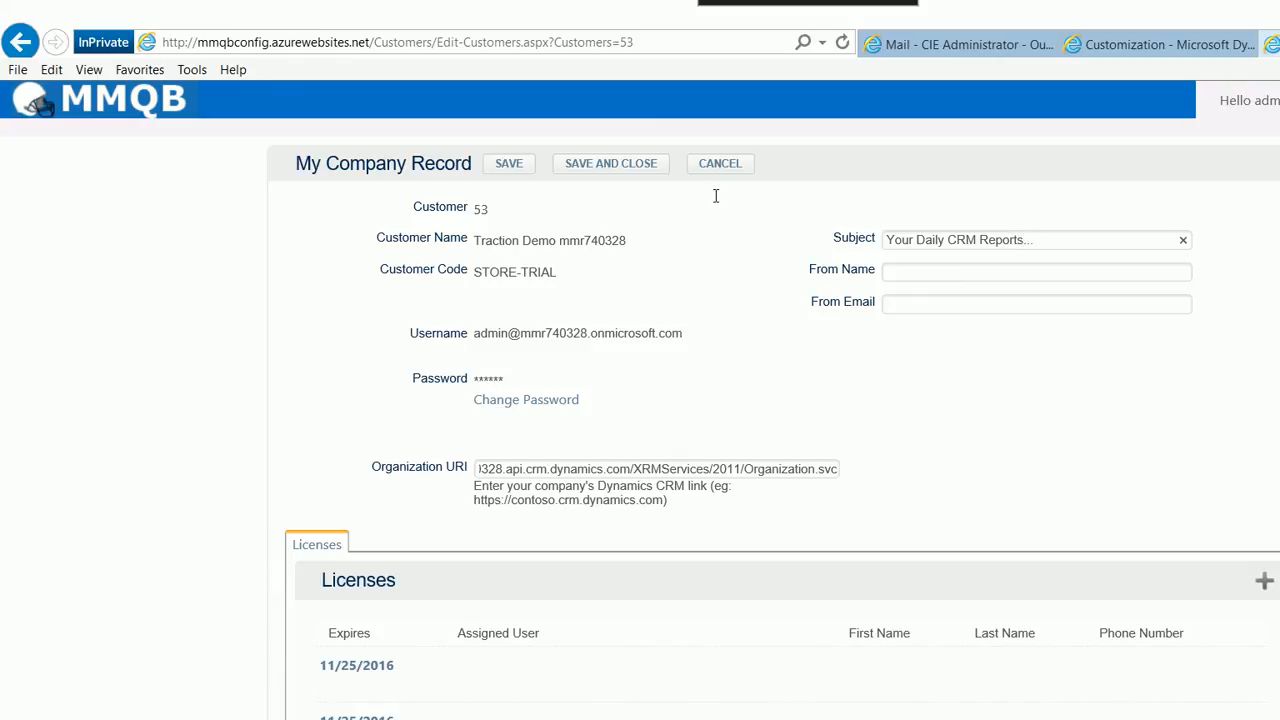
pyautogui.press('Tab')
pyautogui.write('CRM Administrator')
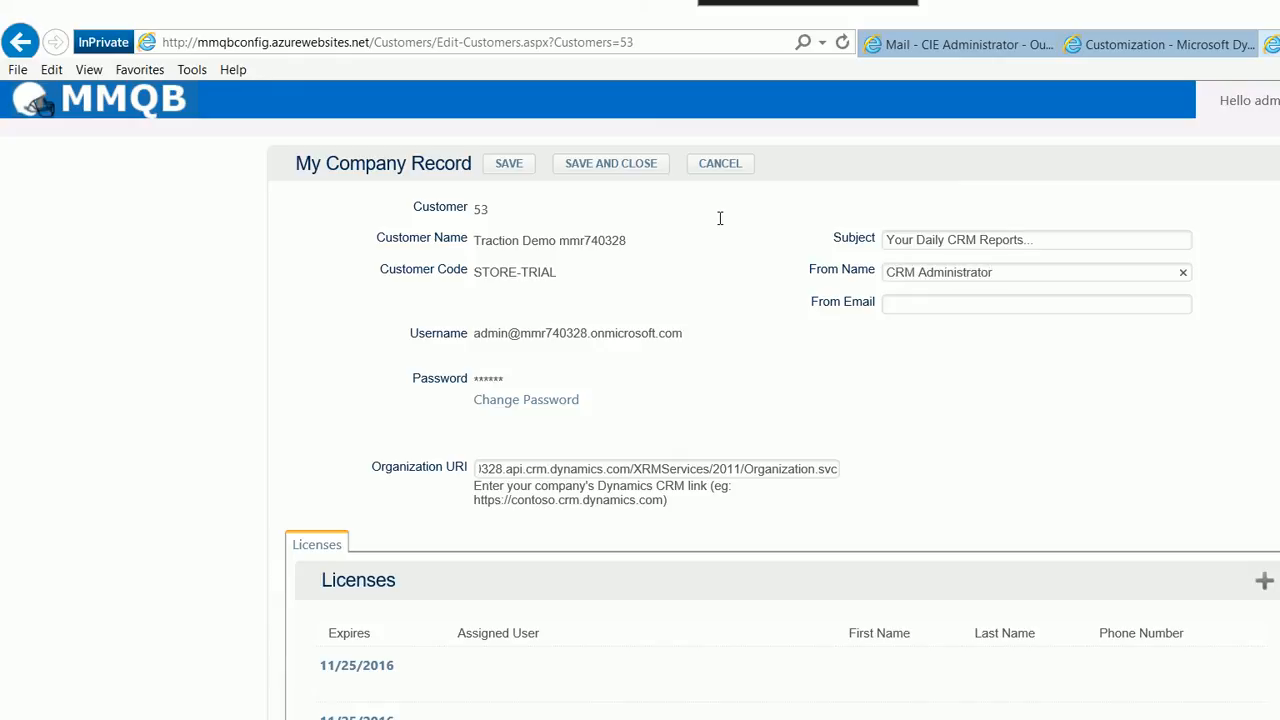
# Paste the administrator's e-mail address as the From Email
pyautogui.press('Tab')
pyautogui.hotkey('ctrl', 'v')
pyautogui.click(737, 331)
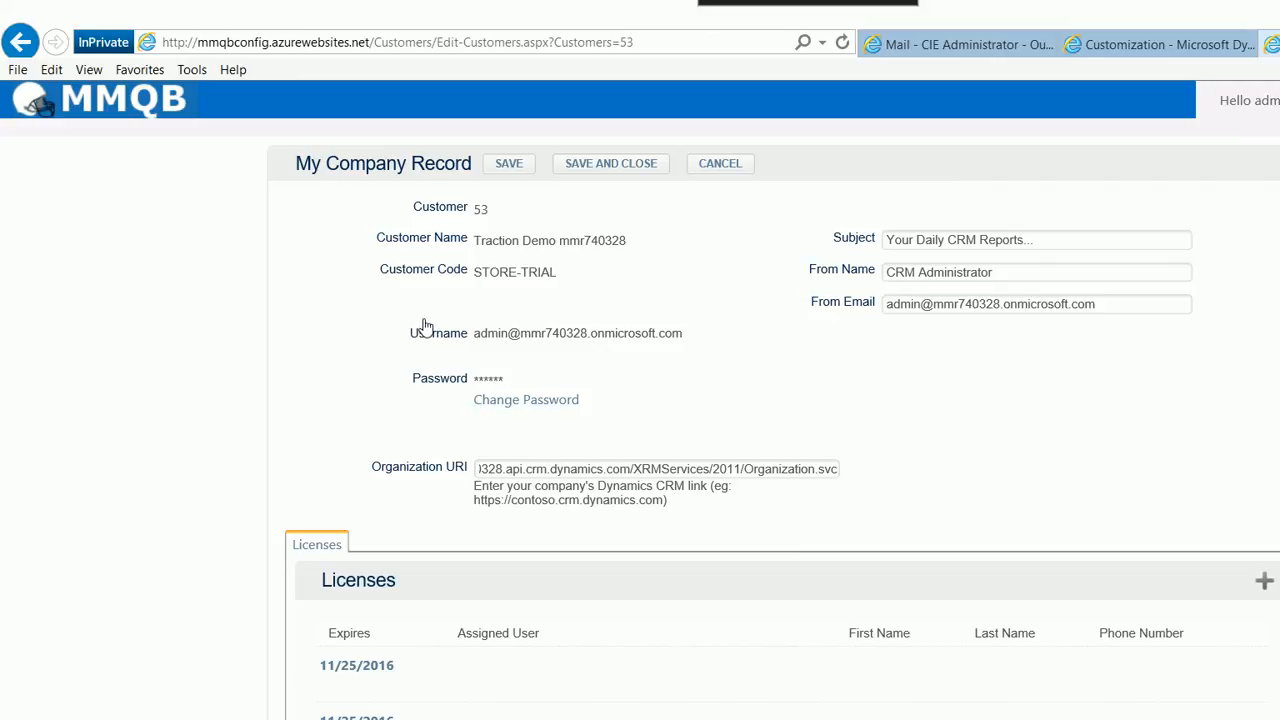
# Change the company record's password by entering and saving the account password
pyautogui.click(526, 399)
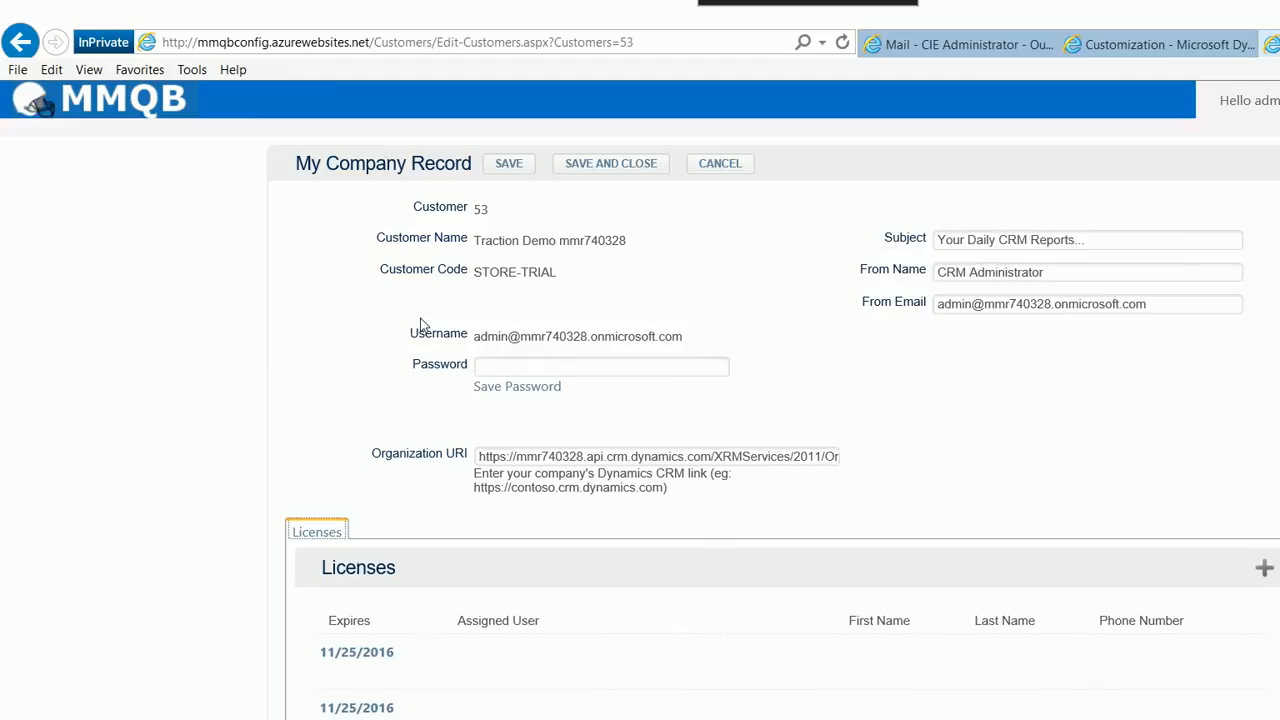
pyautogui.write('**********')
pyautogui.press('Tab')
pyautogui.click(517, 387)
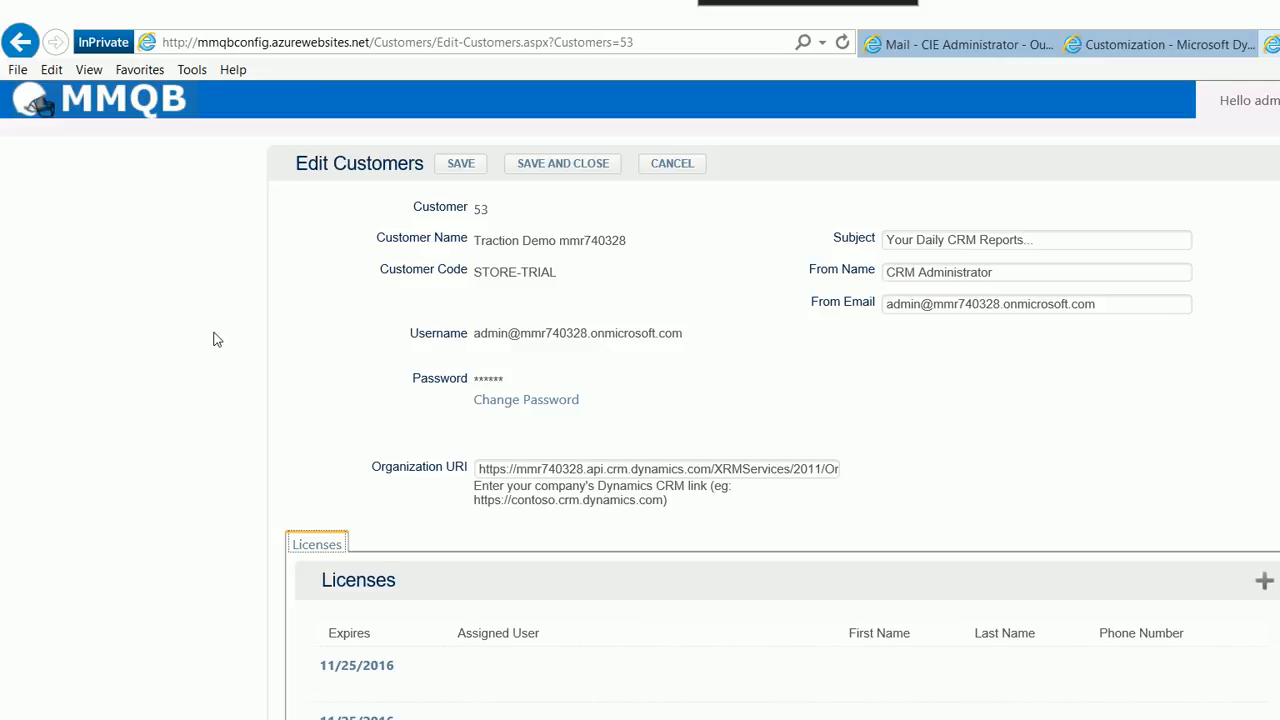
# Open an unassigned license and enter the assigned user's e-mail address on the organization's domain
pyautogui.scroll(-3, 213, 340)
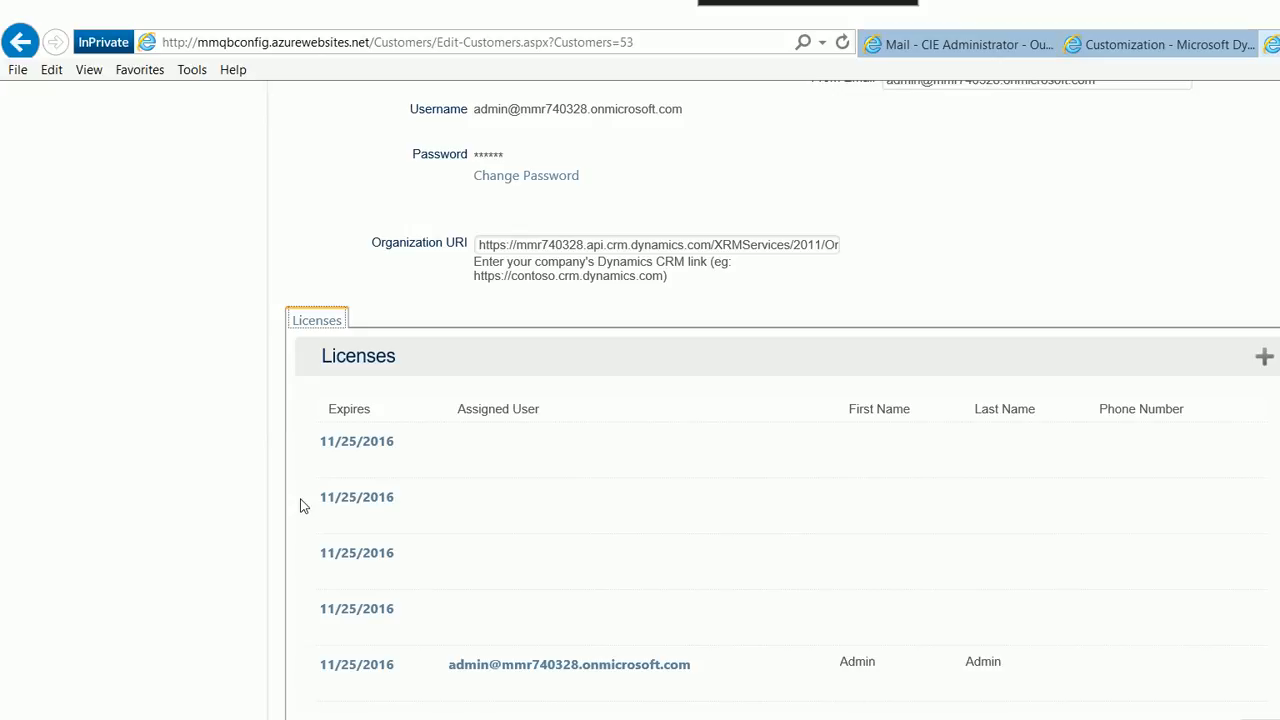
pyautogui.click(360, 609)
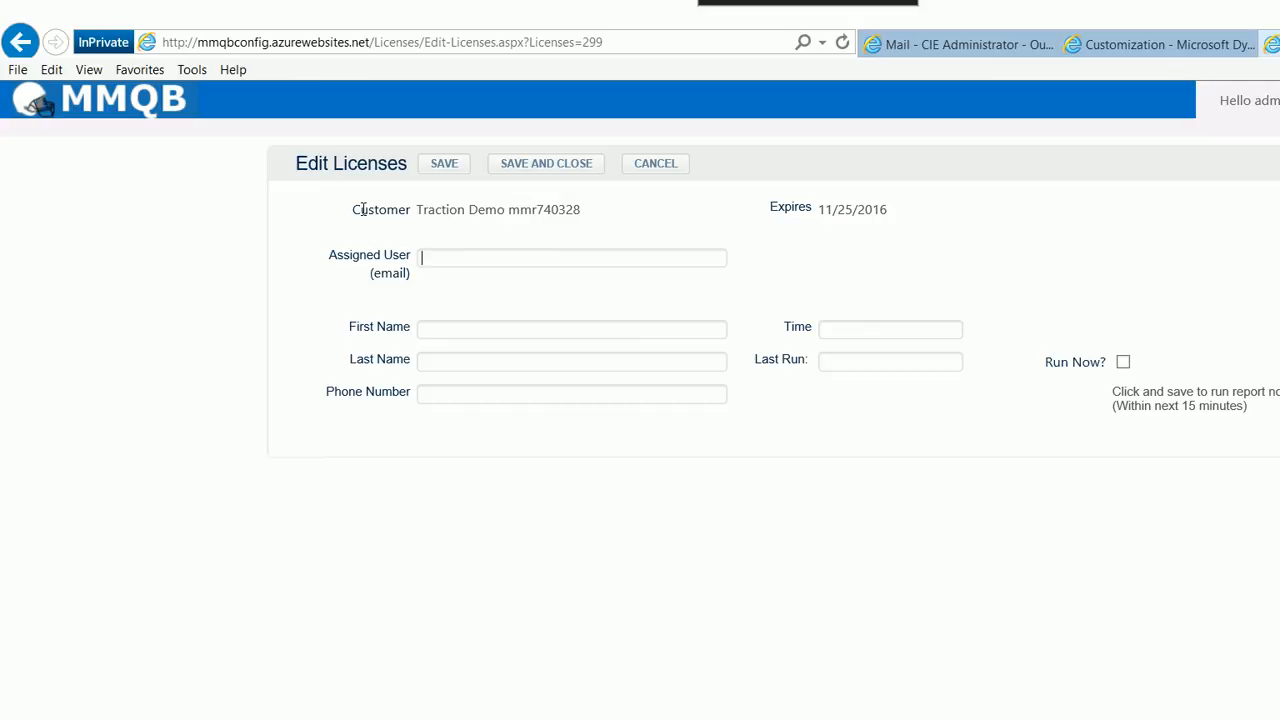
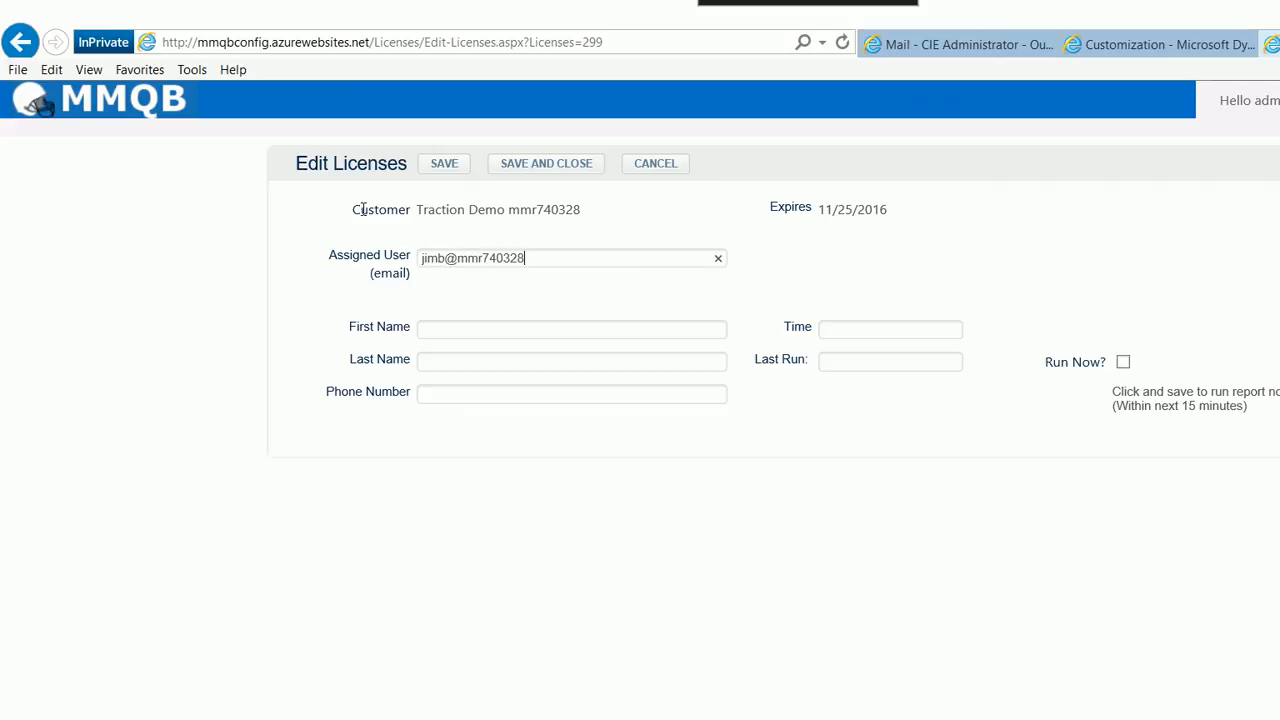
pyautogui.write('Jim')
pyautogui.press('BackSpace')
pyautogui.press('BackSpace')
pyautogui.press('BackSpace')
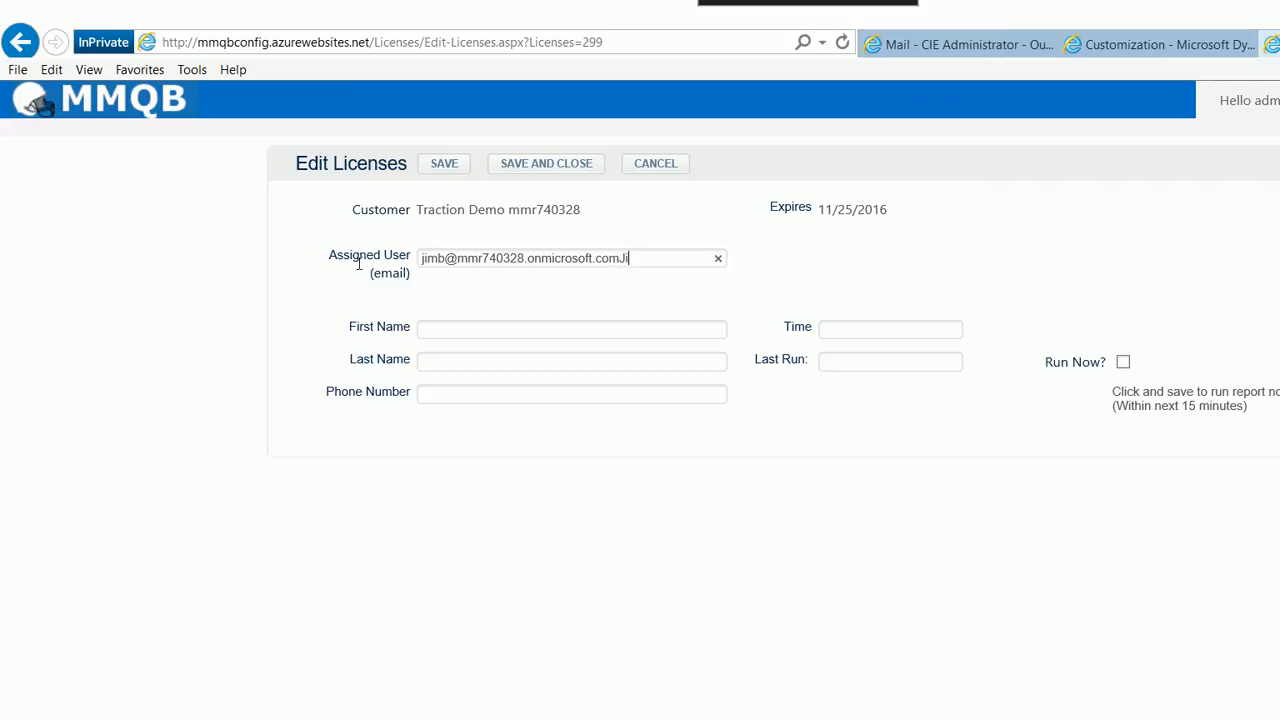
# Fill in the license user's first and last name
pyautogui.press('Tab')
pyautogui.press('Tab')
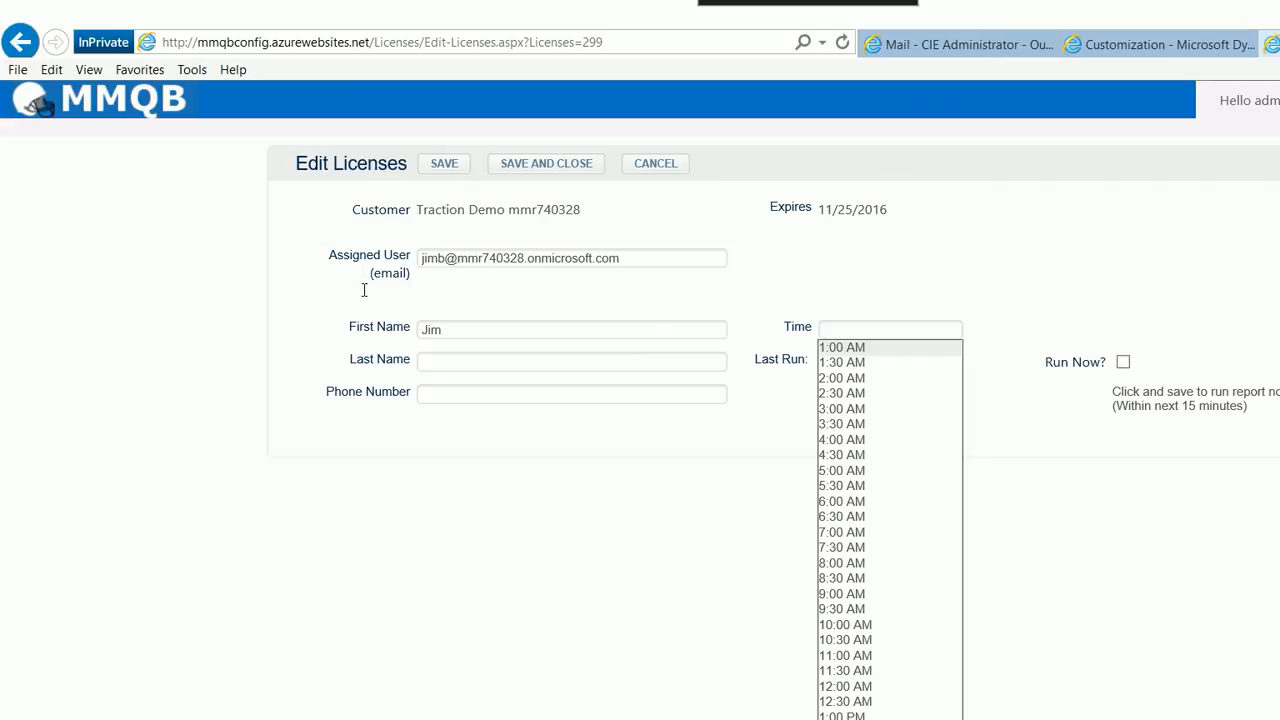
pyautogui.press('Tab')
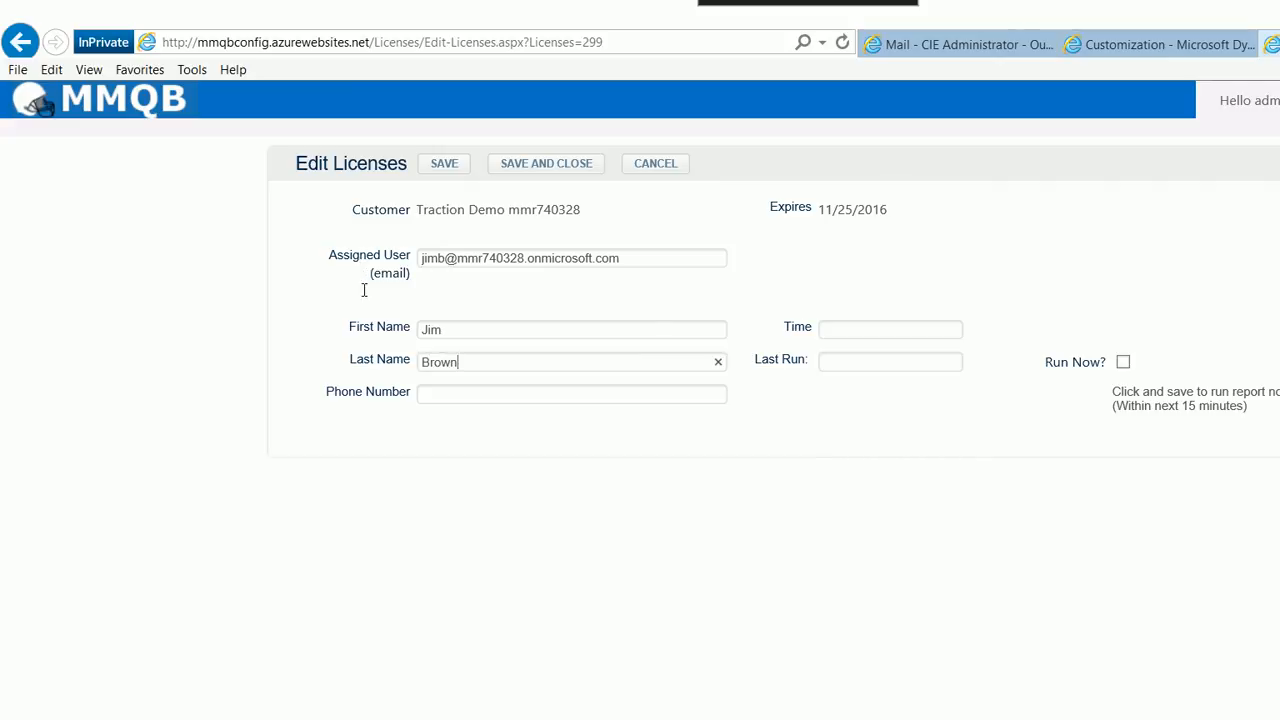
# Enter the contact's phone number for the license user
pyautogui.press('Tab')
pyautogui.press('Tab')
pyautogui.press('Escape')
# Set the report time to 6:00 AM and save the license
pyautogui.click(880, 329)
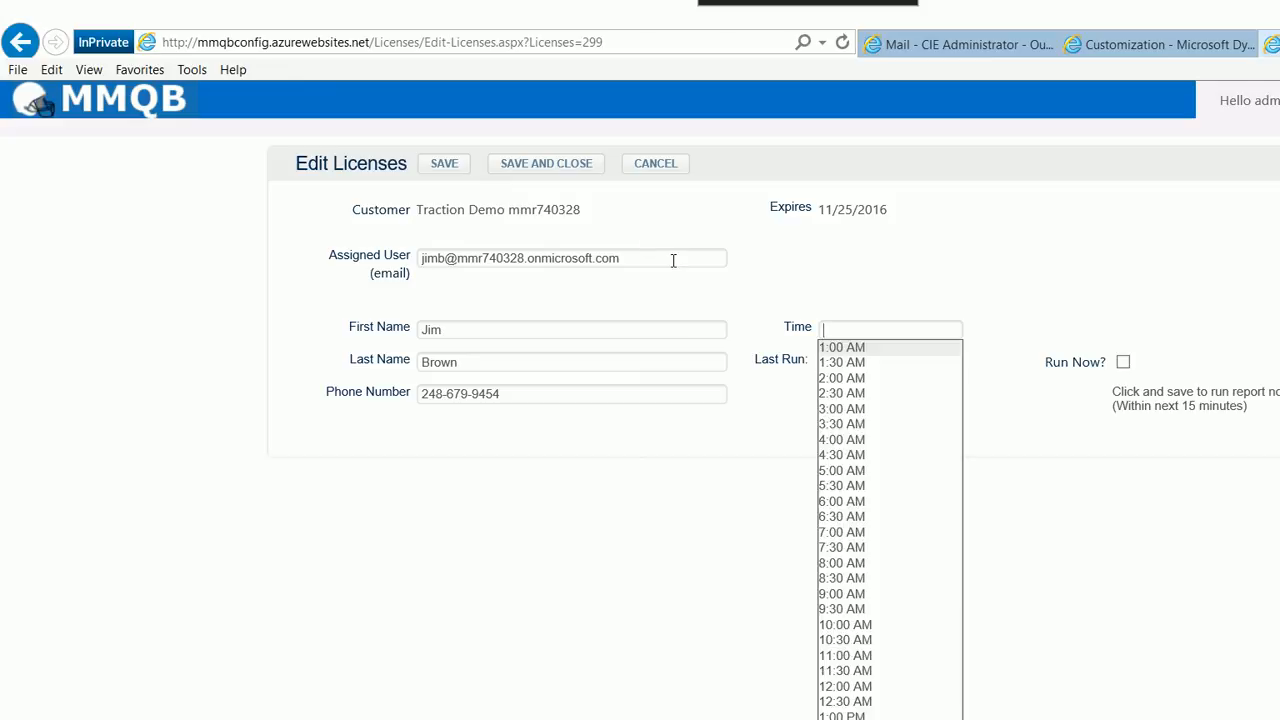
pyautogui.press('Down')
pyautogui.press('Down')
pyautogui.press('Down')
pyautogui.press('Down')
pyautogui.press('Down')
pyautogui.press('Down')
pyautogui.press('Down')
pyautogui.press('Return')
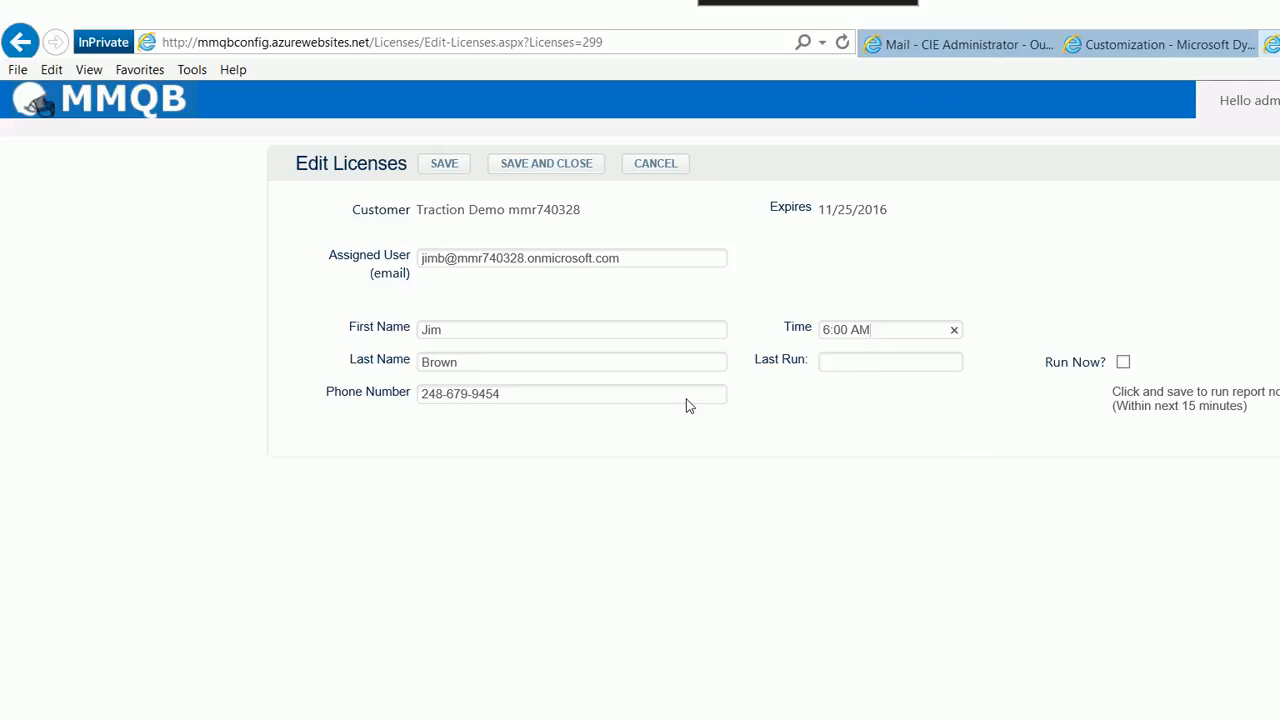
pyautogui.click(444, 163)
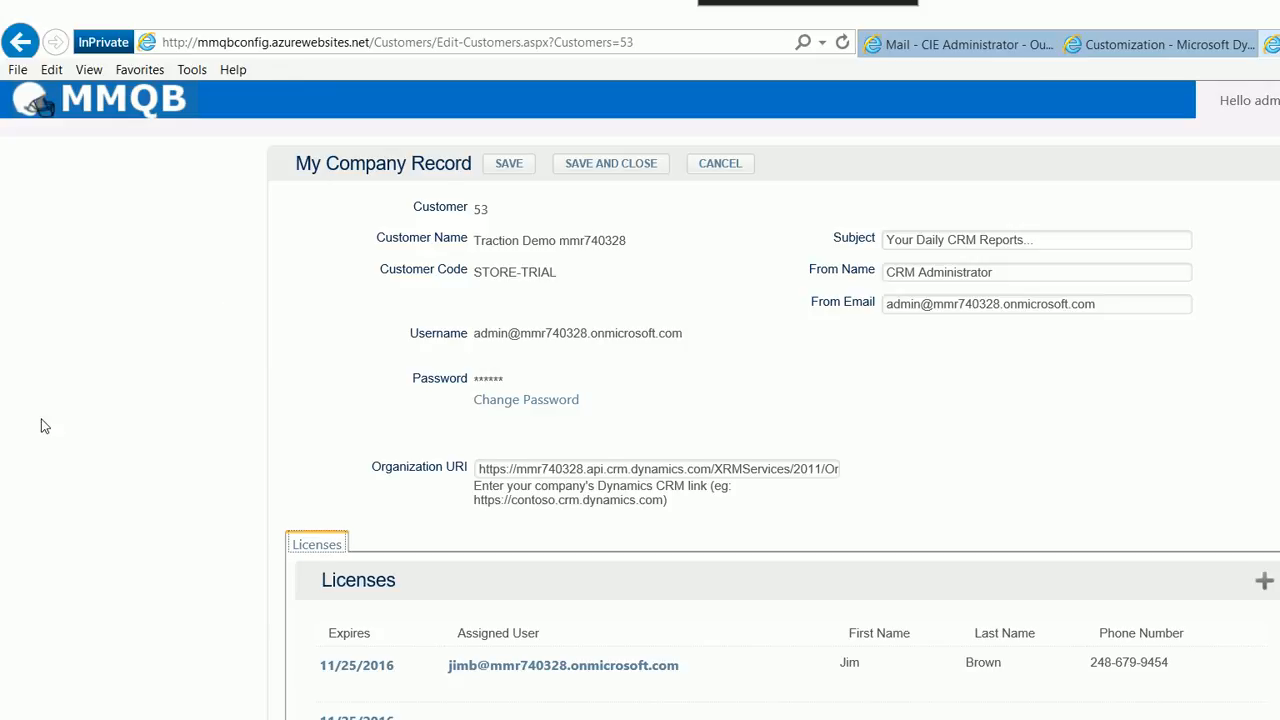
pyautogui.scroll(-3, 44, 426)
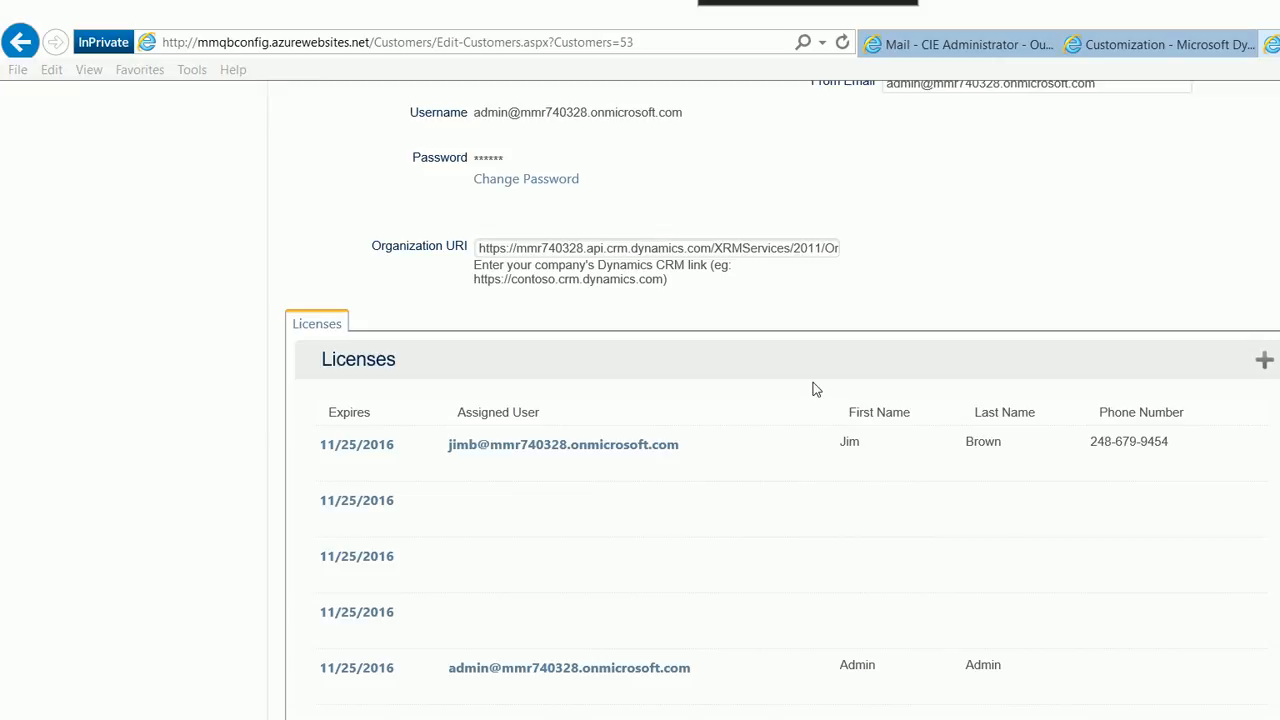
pyautogui.scroll(3, 1277, 199)
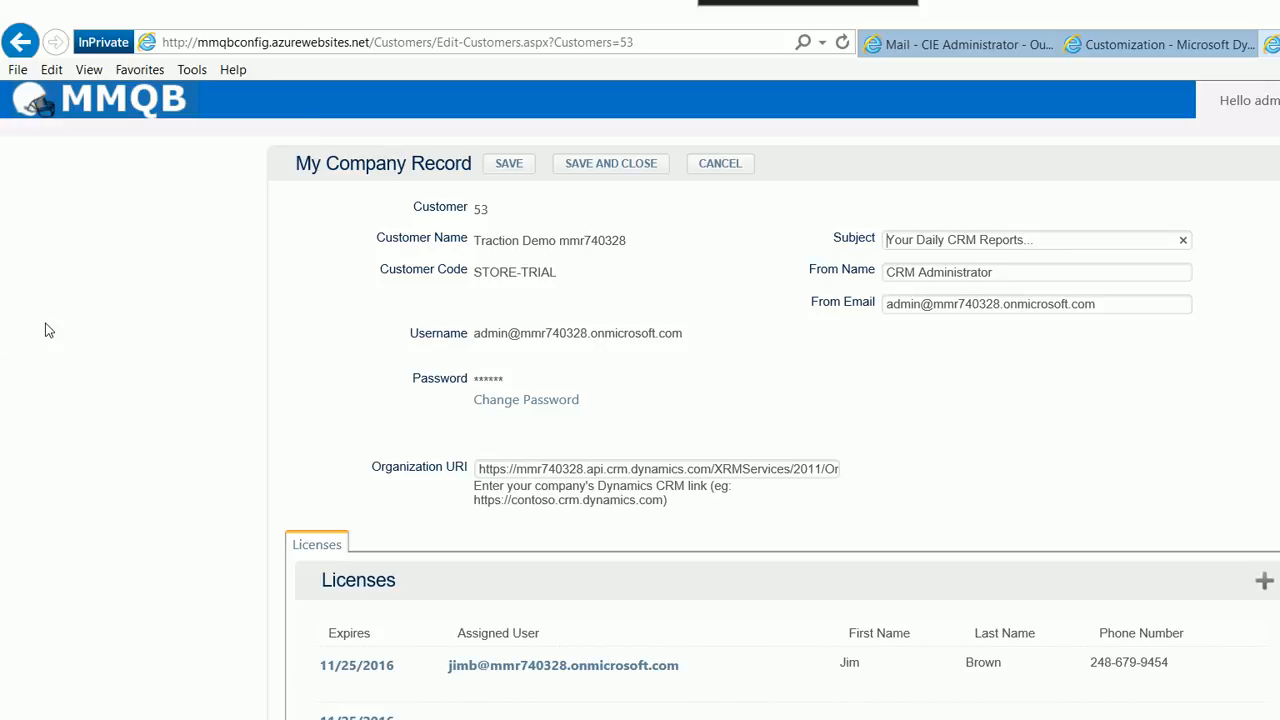
pyautogui.click(472, 133)
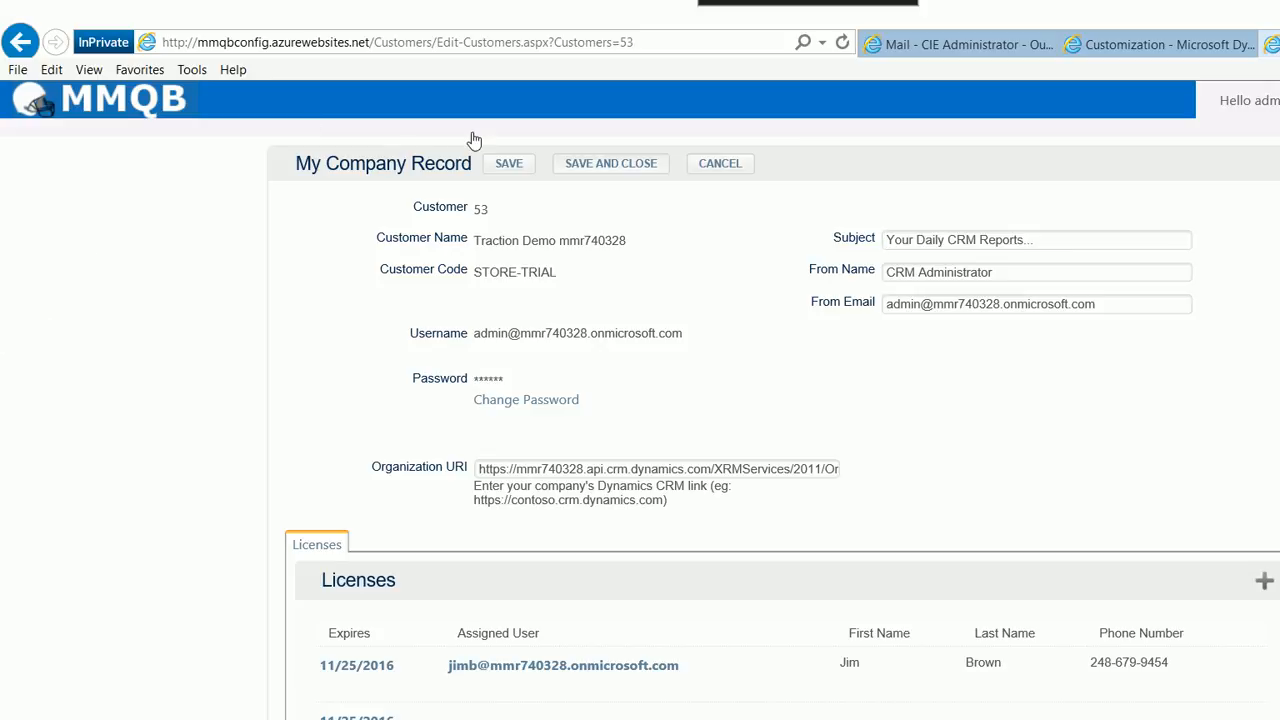